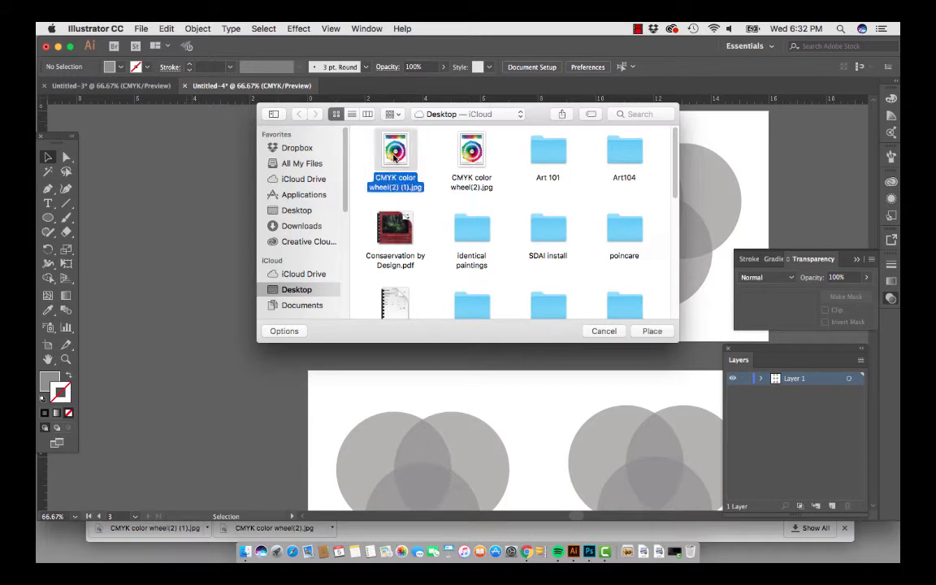
Step: Place CMYK color wheel(2) (1).jpg on the pasteboard beside the artboards, then enlarge and reposition it as a color reference
{"action": "left_click", "coordinate": [651, 330]}
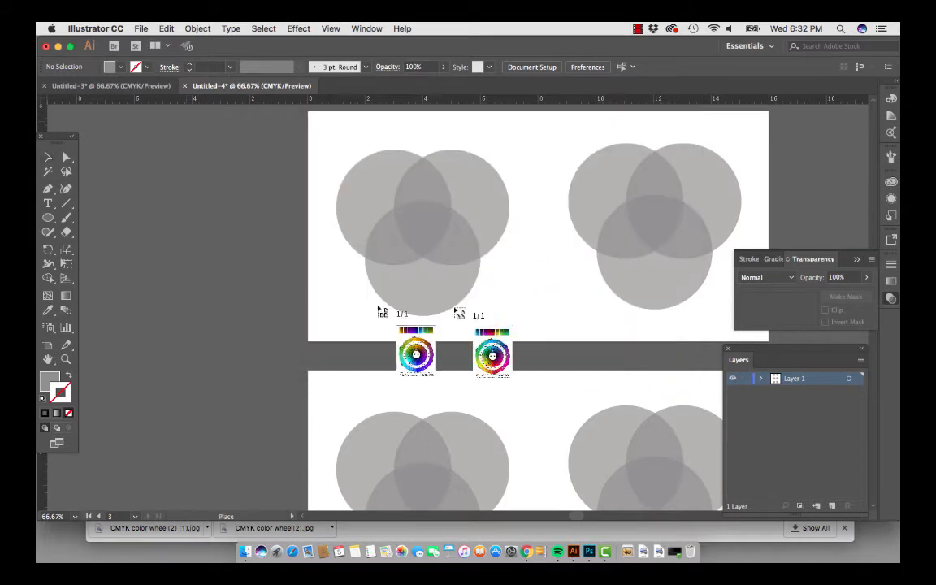
{"action": "left_click", "coordinate": [152, 270]}
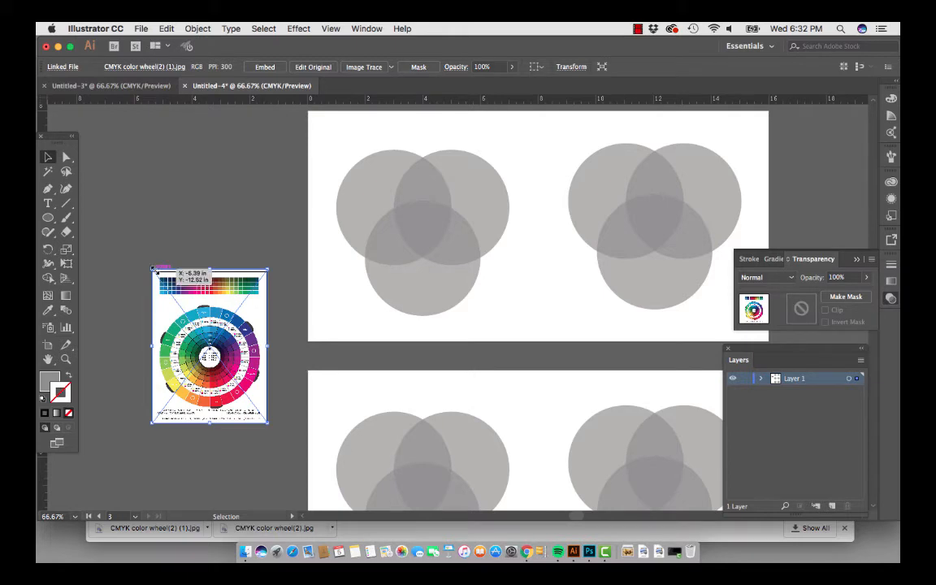
{"action": "left_click_drag", "start_coordinate": [152, 270], "coordinate": [90, 192]}
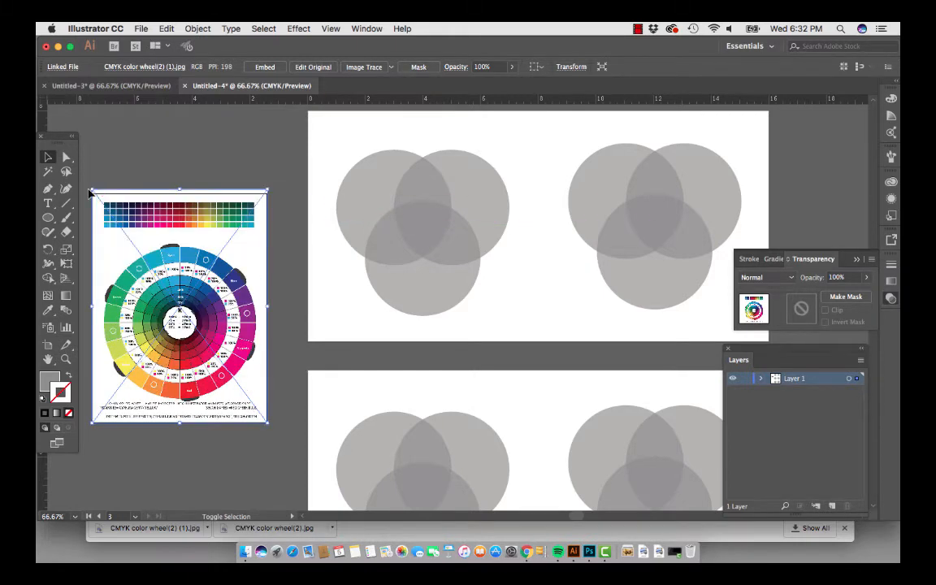
{"action": "left_click_drag", "start_coordinate": [179, 289], "coordinate": [178, 252]}
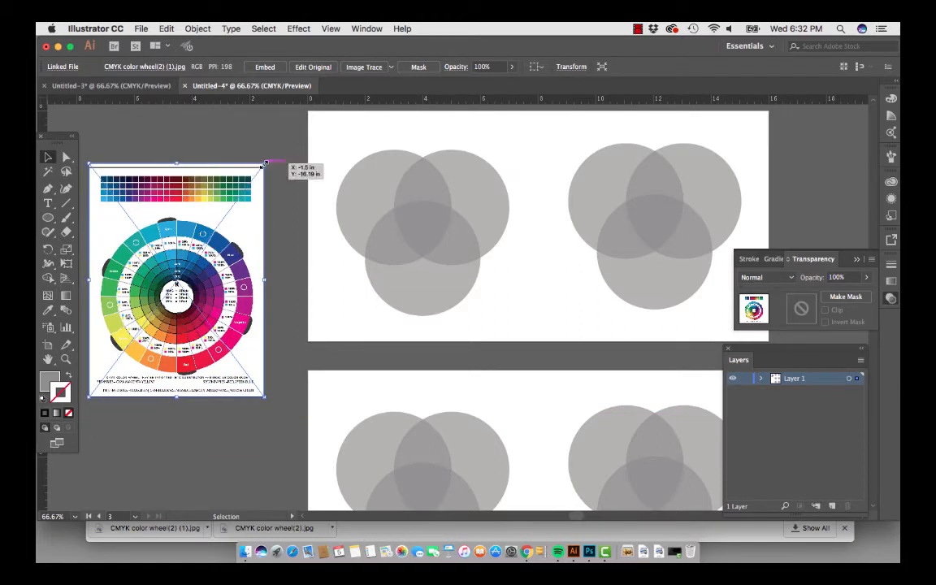
{"action": "mouse_move", "coordinate": [265, 164]}
{"action": "left_mouse_down"}
{"action": "mouse_move", "coordinate": [284, 156]}
{"action": "mouse_move", "coordinate": [272, 148]}
{"action": "left_mouse_up"}
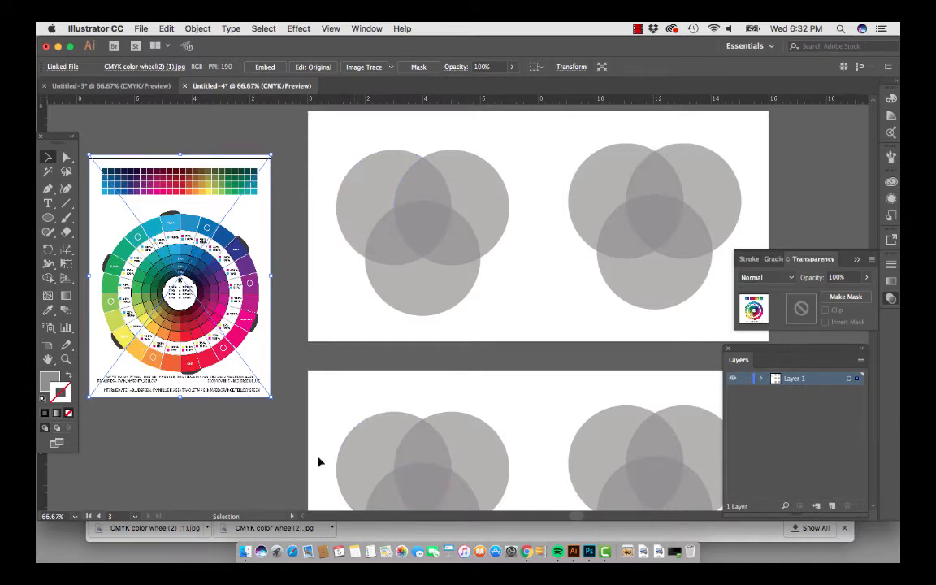
Step: Switch to Chrome and examine the ink percentages listed for each hue on the CMYK color wheel, then return to Illustrator
{"action": "left_click", "coordinate": [358, 533]}
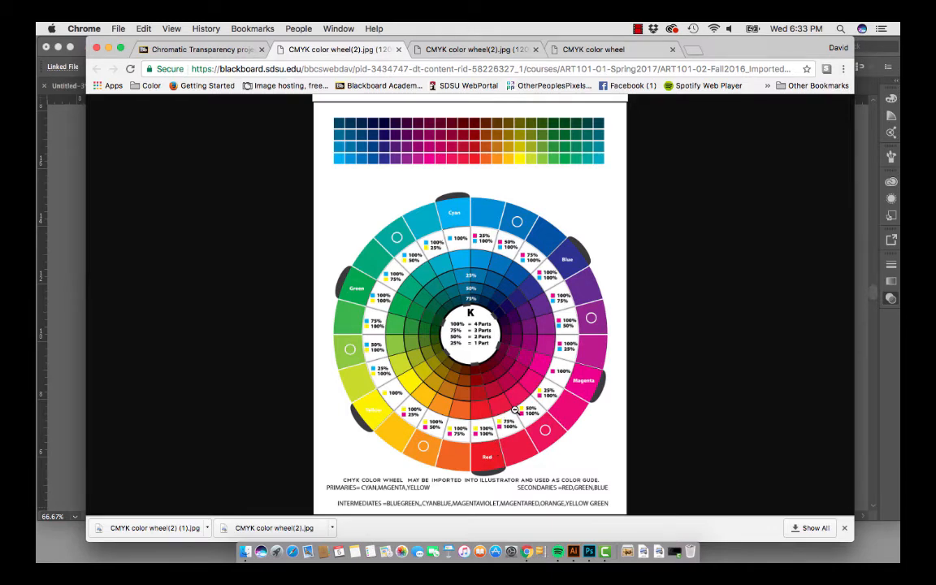
{"action": "left_click", "coordinate": [492, 451]}
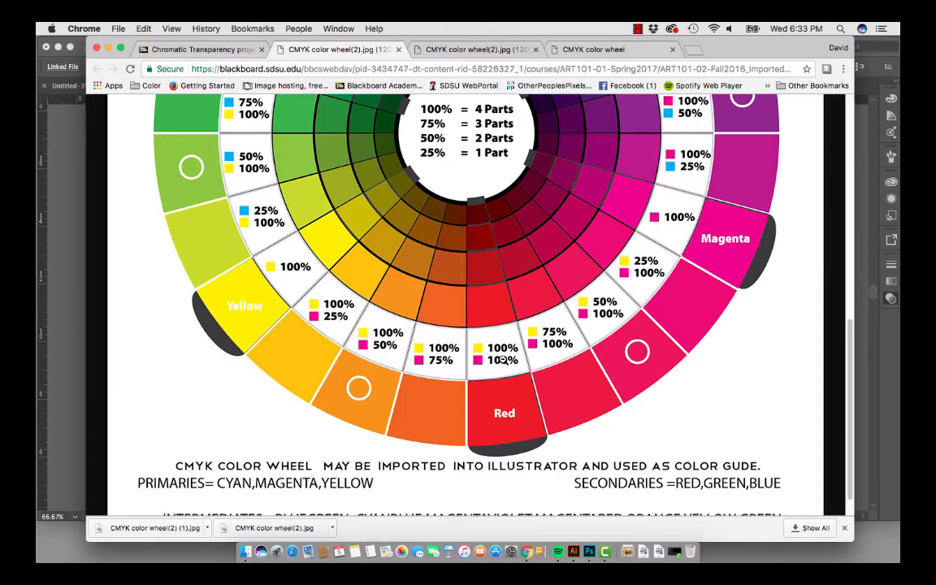
{"action": "scroll", "coordinate": [561, 321], "scroll_direction": "up", "scroll_amount": 1}
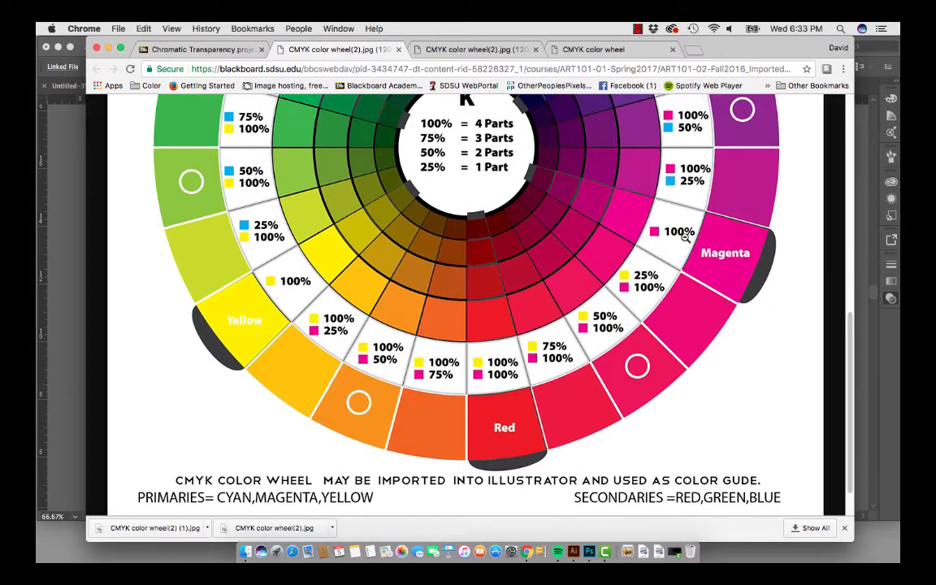
{"action": "scroll", "coordinate": [682, 233], "scroll_direction": "up", "scroll_amount": 5}
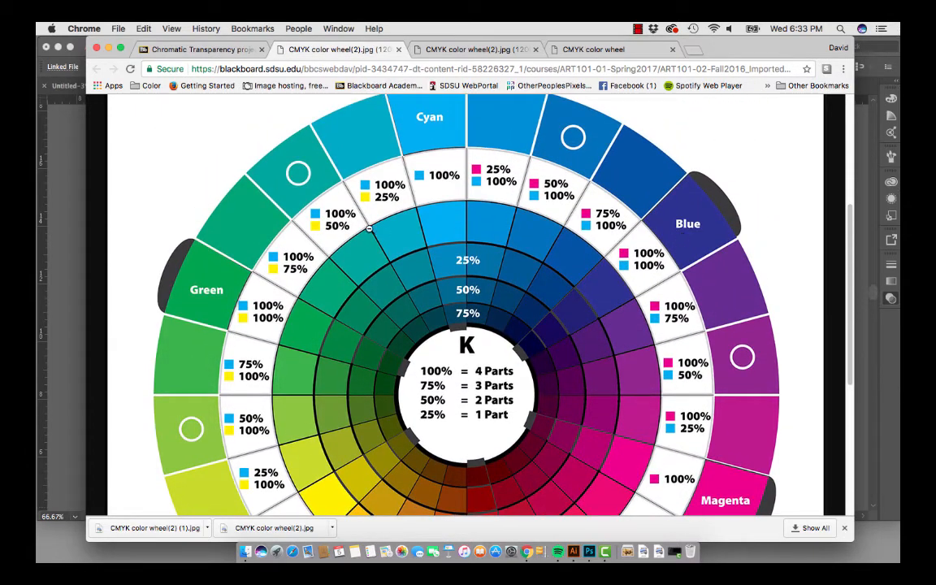
{"action": "left_click", "coordinate": [323, 229]}
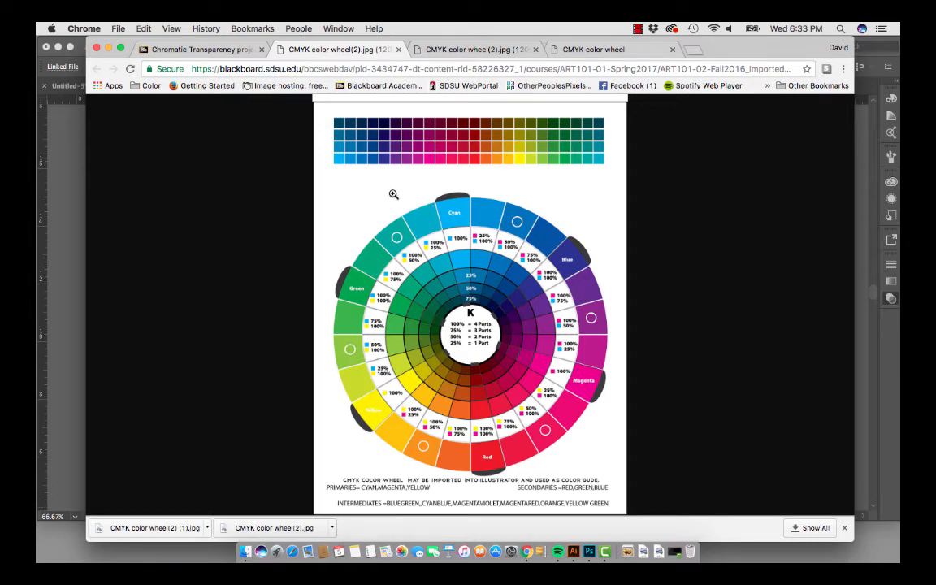
{"action": "left_click", "coordinate": [59, 180]}
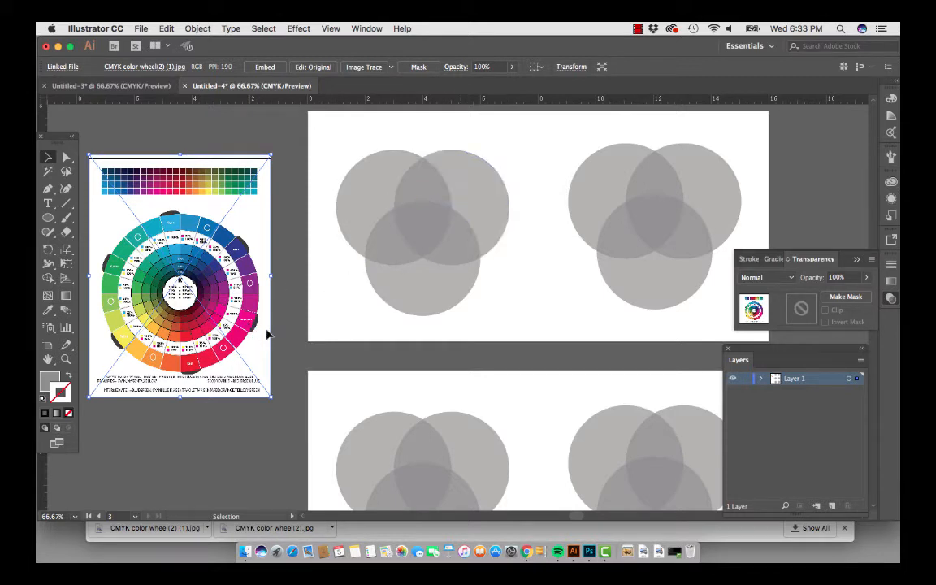
Step: Fill the upper-left segment of the first circle group with the blue-green sampled from the color wheel using the Eyedropper
{"action": "left_click", "coordinate": [356, 191]}
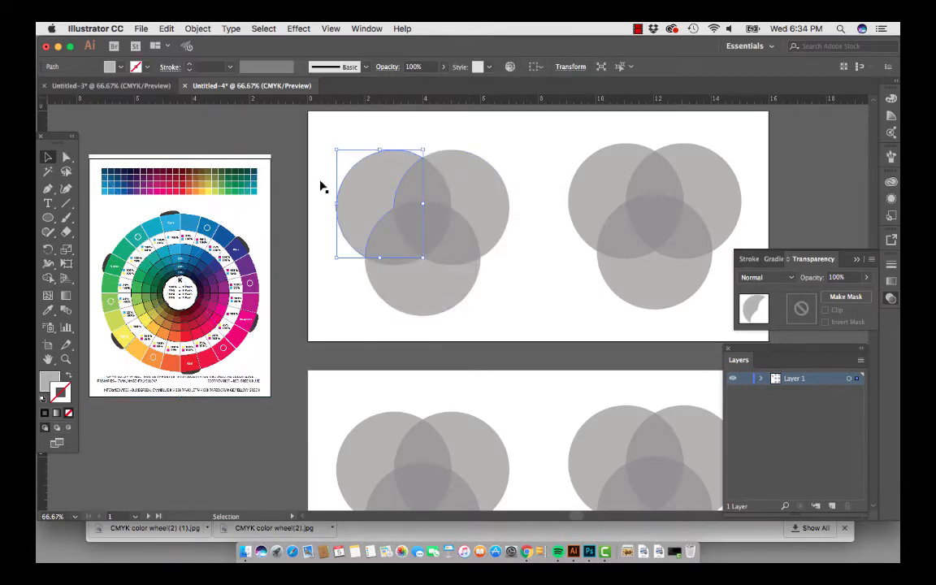
{"action": "left_click", "coordinate": [47, 311]}
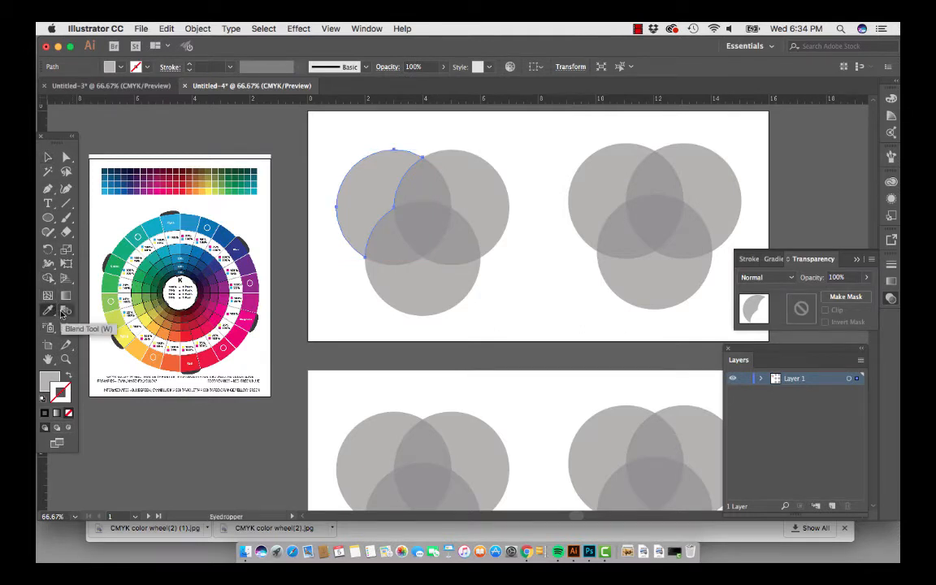
{"action": "left_click", "coordinate": [135, 236]}
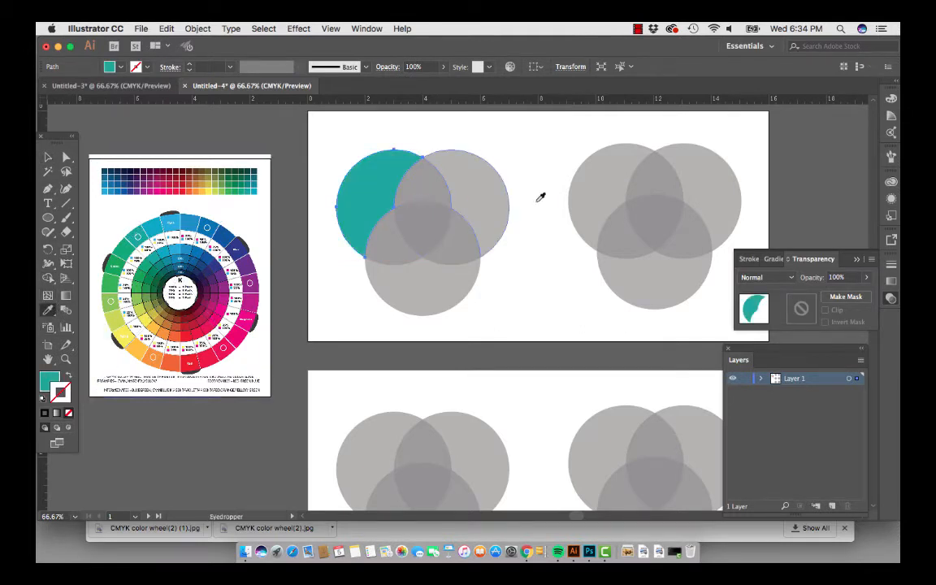
Step: Show the Color options and make the blue-green segment's fill active so its CMYK sliders can be edited
{"action": "left_click", "coordinate": [891, 99]}
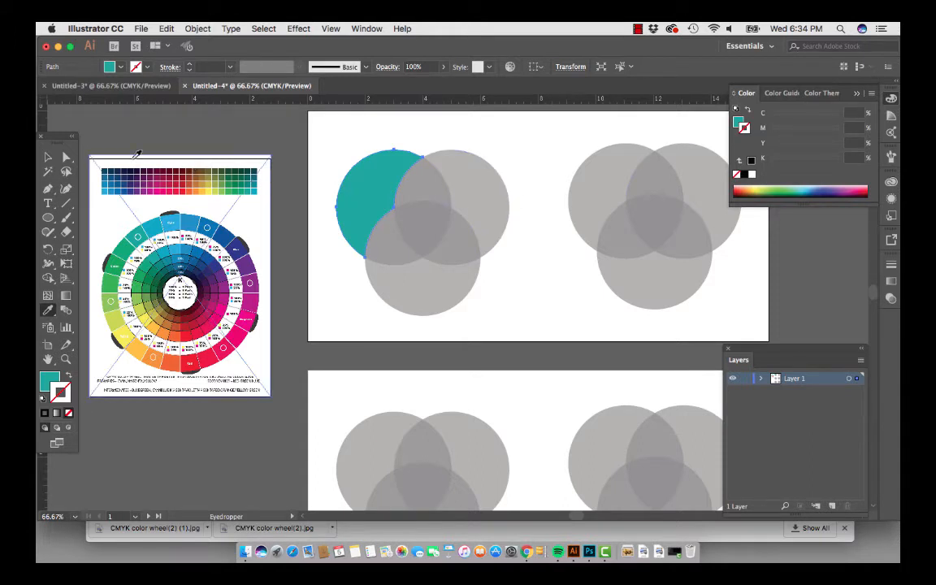
{"action": "left_click", "coordinate": [47, 157]}
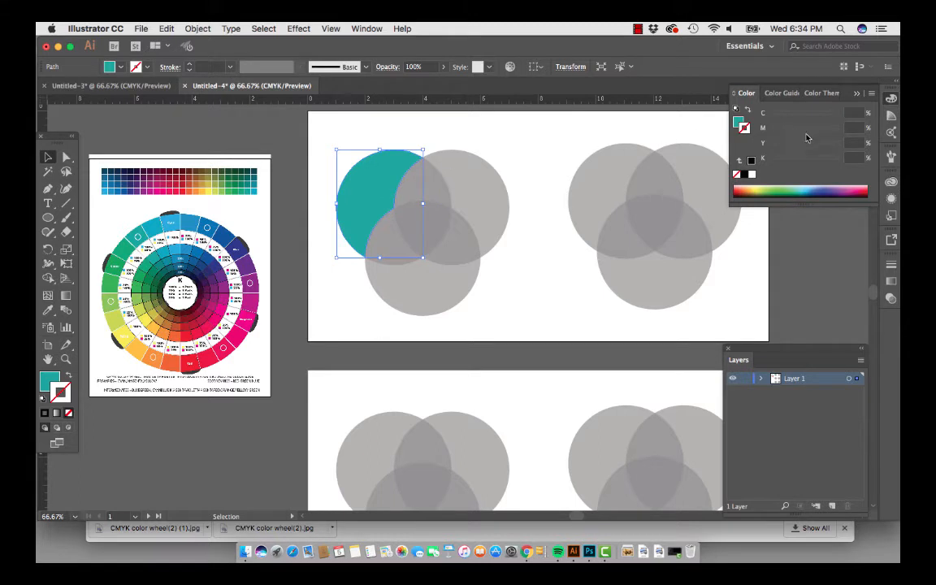
{"action": "left_click", "coordinate": [871, 92]}
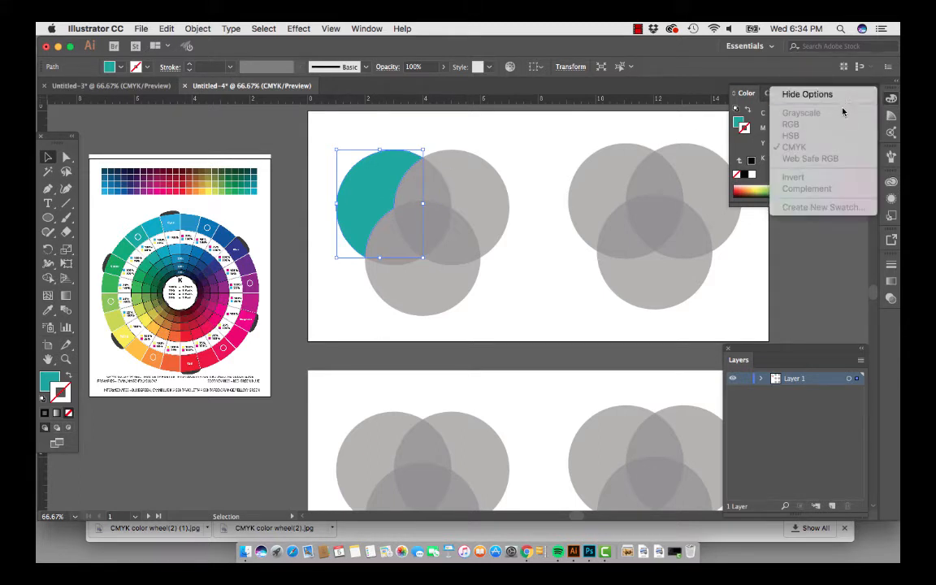
{"action": "left_click", "coordinate": [842, 96]}
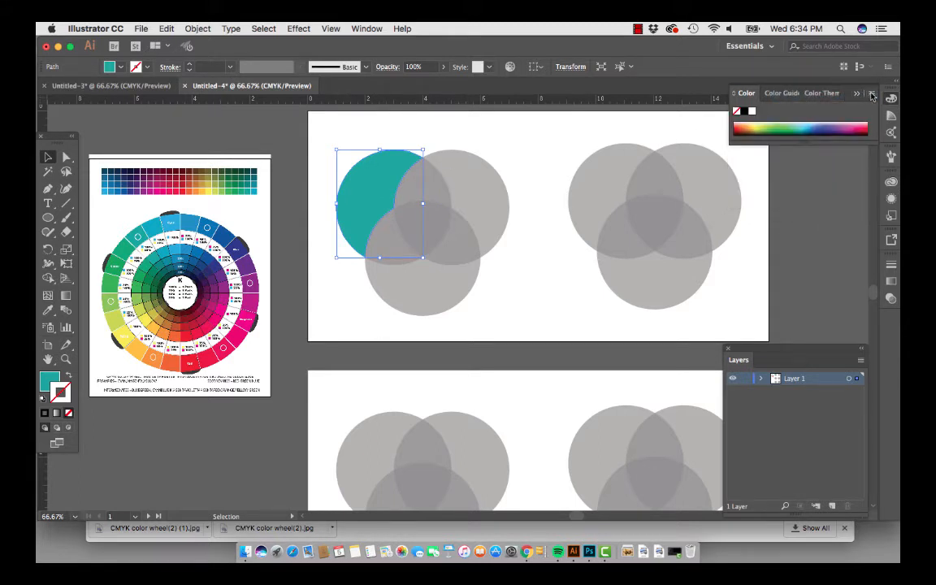
{"action": "left_click", "coordinate": [871, 94]}
{"action": "left_click", "coordinate": [841, 95]}
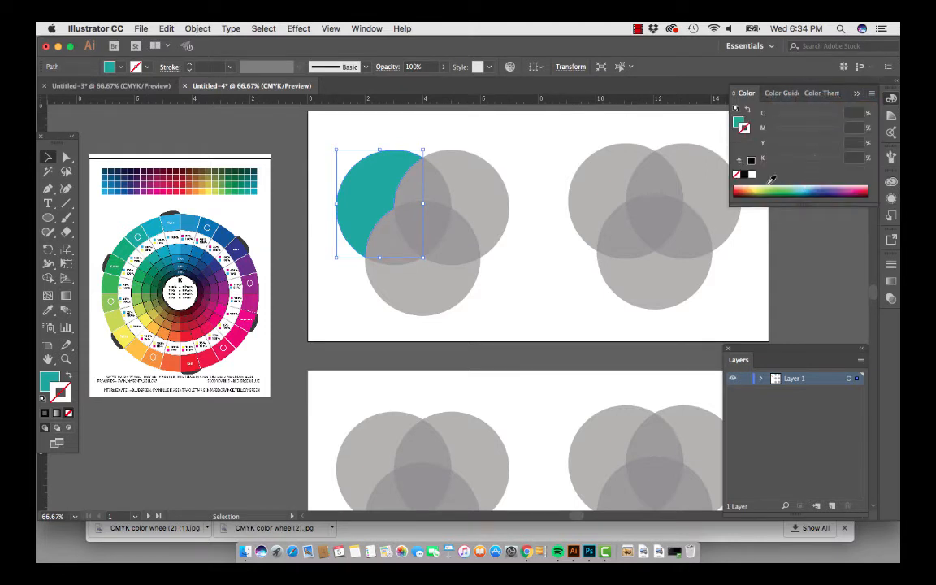
{"action": "left_click", "coordinate": [738, 123]}
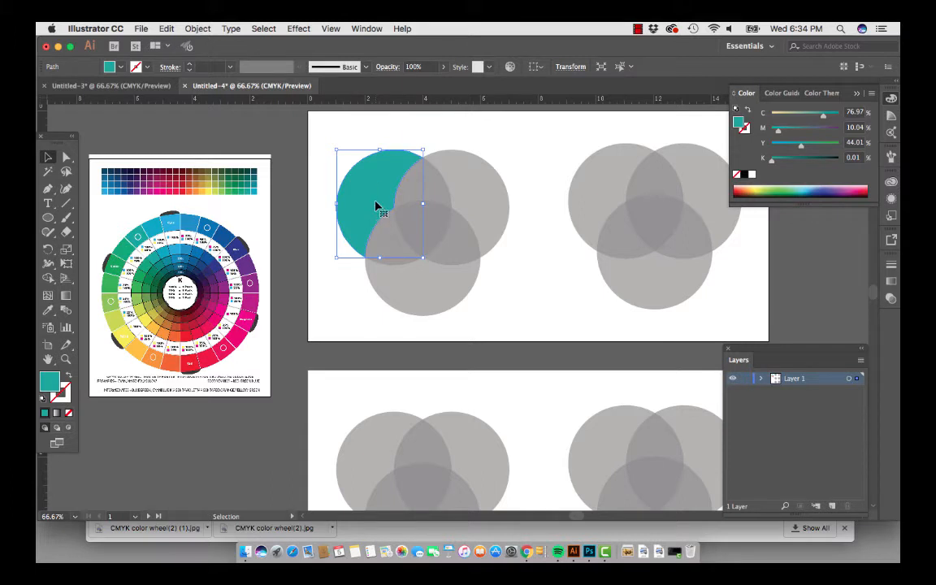
Step: Set the blue-green segment's fill to C 100, M 0, Y 50, K 0
{"action": "left_click_drag", "start_coordinate": [825, 116], "coordinate": [837, 120]}
{"action": "left_click", "coordinate": [839, 116]}
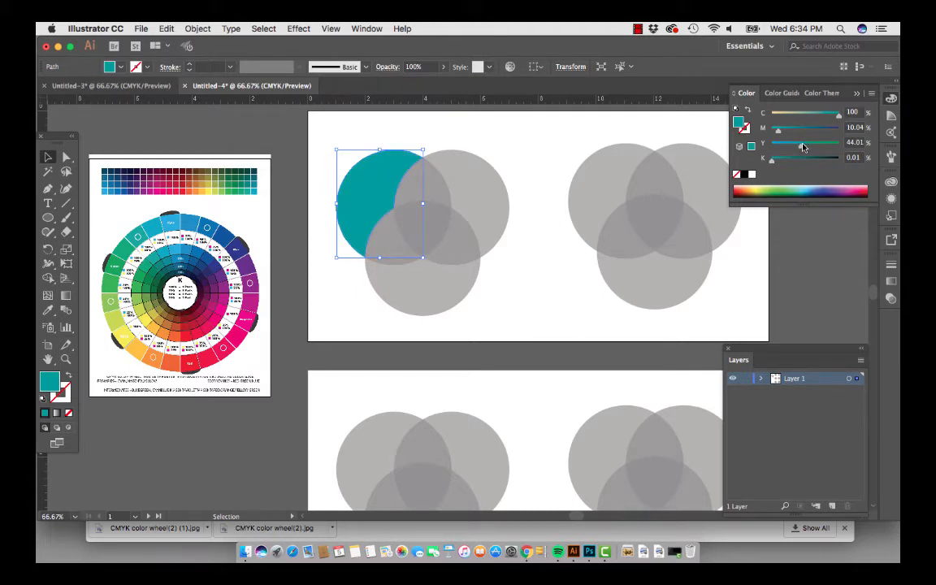
{"action": "left_click", "coordinate": [806, 143]}
{"action": "left_click_drag", "start_coordinate": [778, 132], "coordinate": [770, 132]}
{"action": "left_click", "coordinate": [772, 162]}
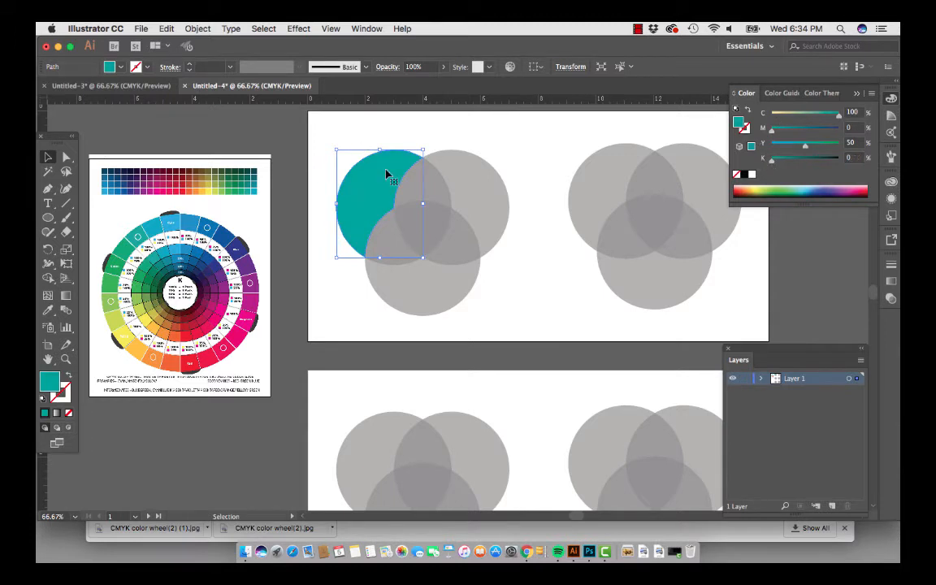
Step: Fill the upper-right segment of the first circle group with pure magenta: C 0, M 100, Y 0, K 0
{"action": "left_click", "coordinate": [476, 184]}
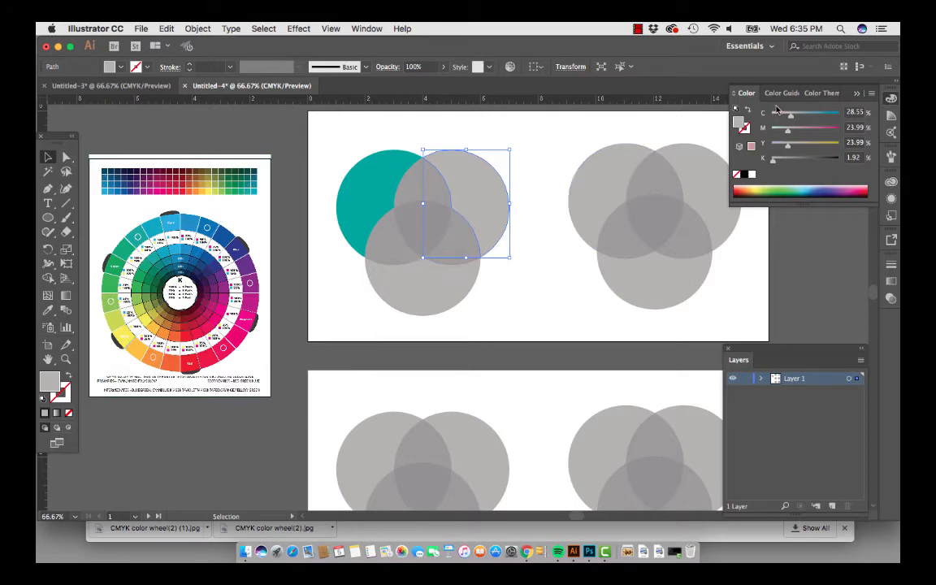
{"action": "left_click_drag", "start_coordinate": [788, 133], "coordinate": [762, 159]}
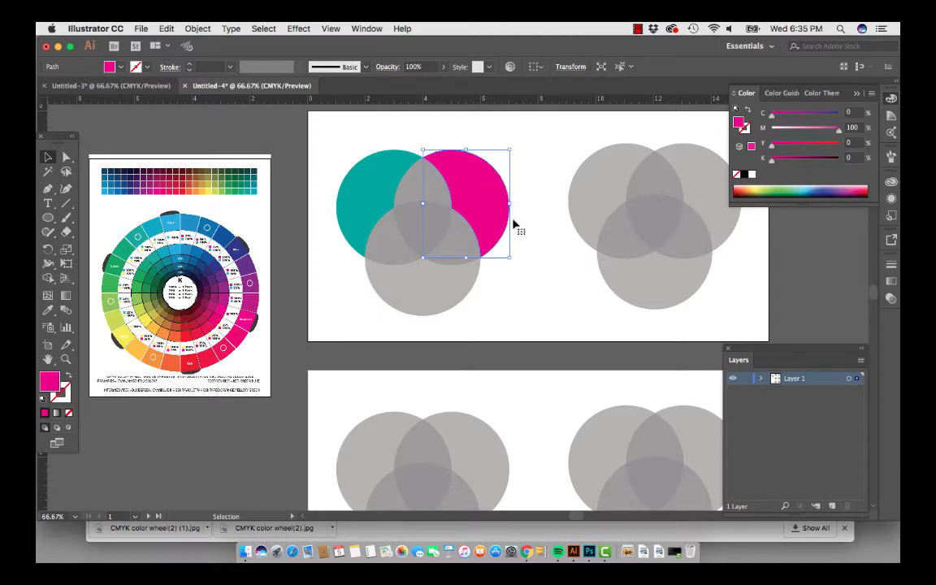
Step: Fill the bottom segment with red sampled from the color wheel and correct it to C 0, M 100, Y 100, K 0
{"action": "left_click", "coordinate": [417, 281]}
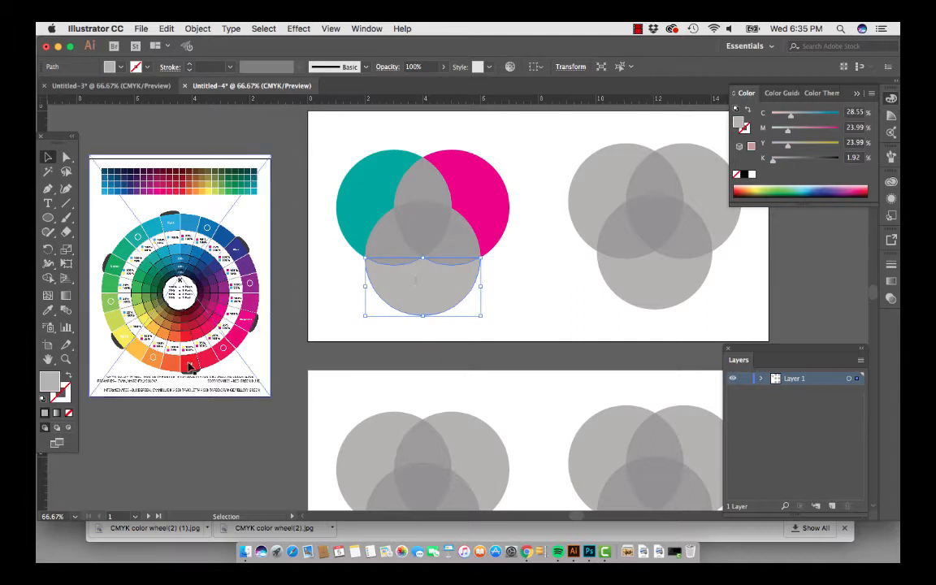
{"action": "left_click", "coordinate": [47, 310]}
{"action": "left_click", "coordinate": [169, 326]}
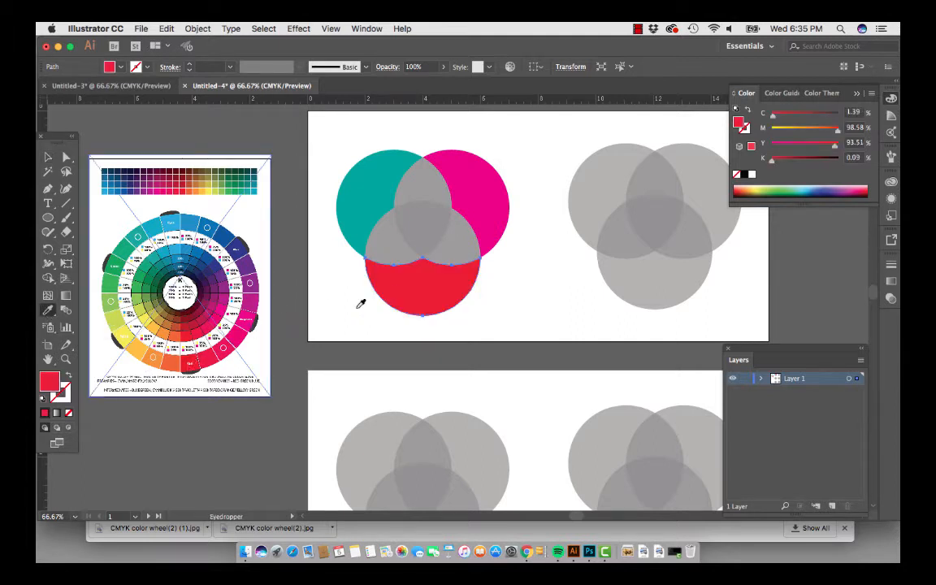
{"action": "left_click_drag", "start_coordinate": [773, 116], "coordinate": [759, 120]}
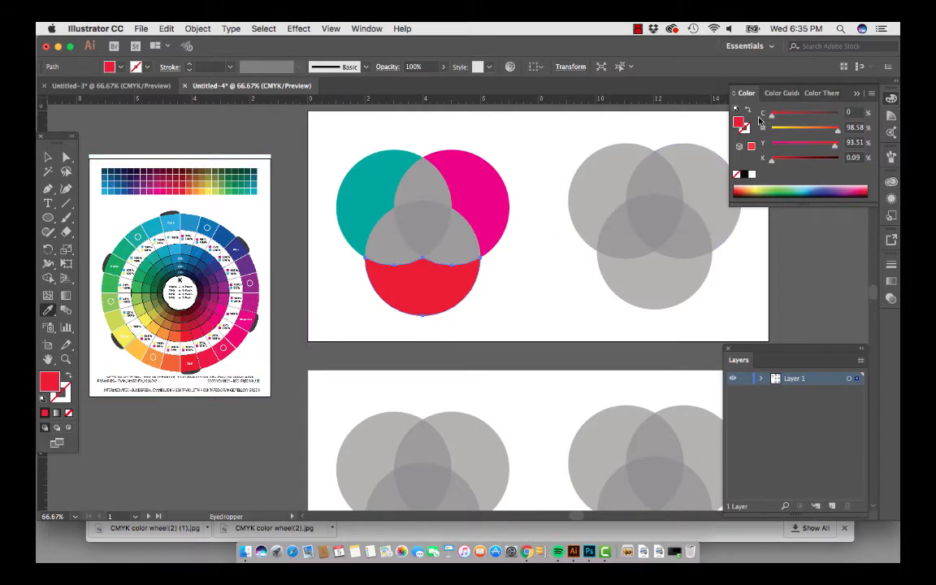
{"action": "left_click_drag", "start_coordinate": [838, 132], "coordinate": [845, 132]}
{"action": "left_click_drag", "start_coordinate": [775, 166], "coordinate": [764, 162]}
{"action": "left_click", "coordinate": [47, 157]}
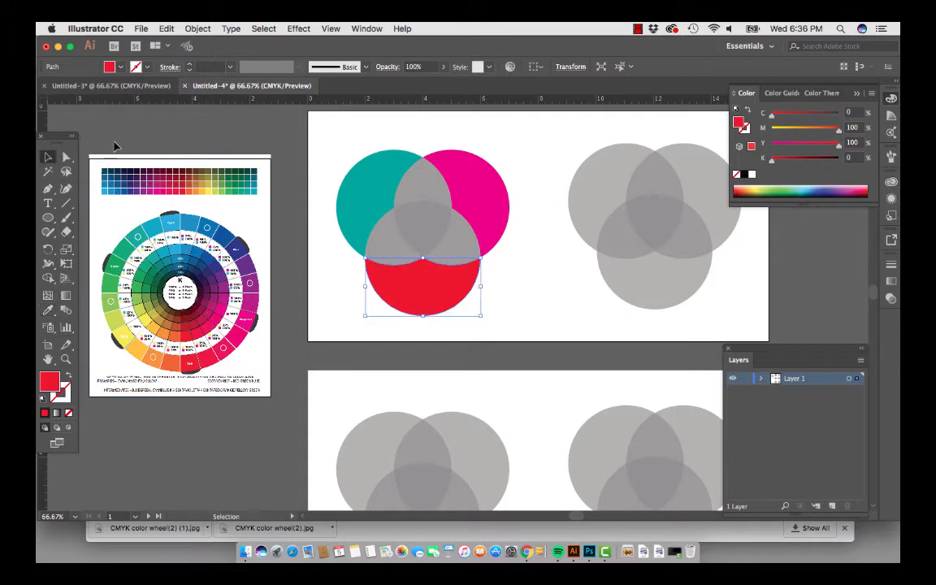
Step: Lighten the blue-green segment to a tint by reducing its inks proportionally to C 32 and Y 16, and deselect it
{"action": "left_click", "coordinate": [379, 181]}
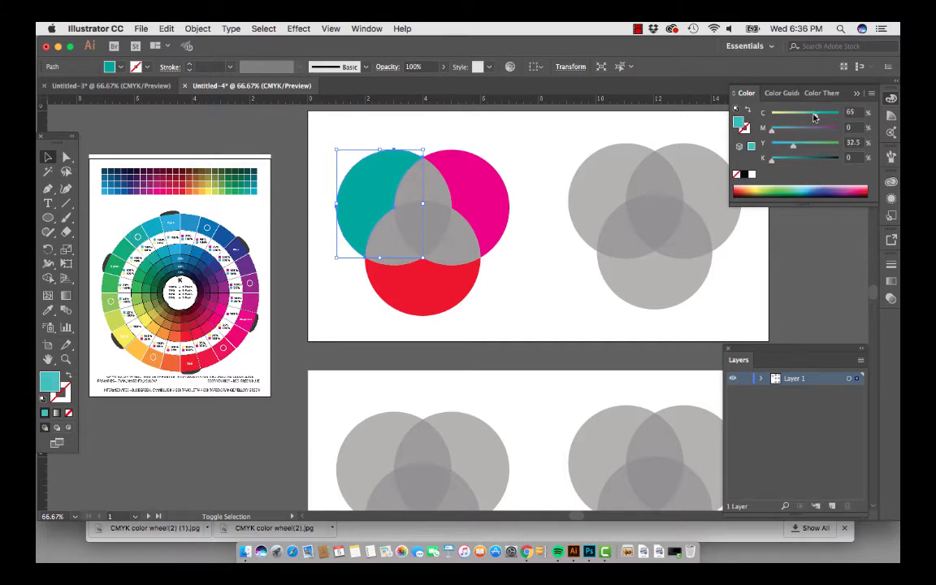
{"action": "left_click_drag", "start_coordinate": [820, 118], "coordinate": [795, 118]}
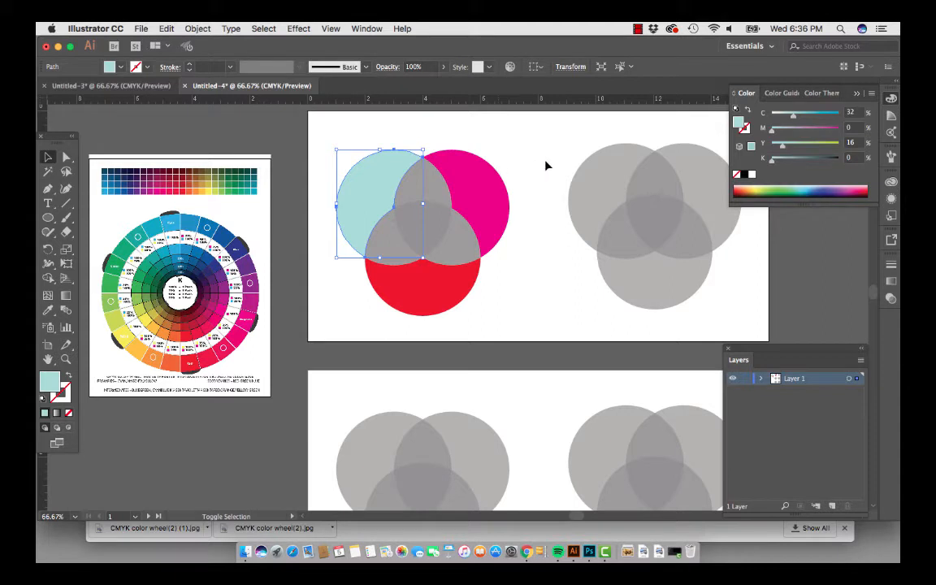
{"action": "left_click", "coordinate": [528, 175]}
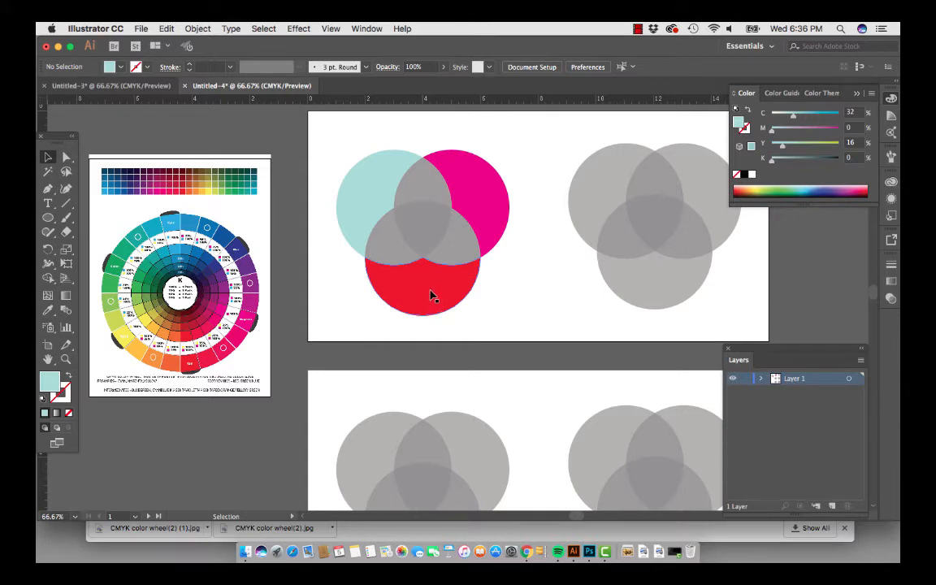
Step: Darken the magenta segment to a shade by setting its black to K 58
{"action": "left_click", "coordinate": [493, 200]}
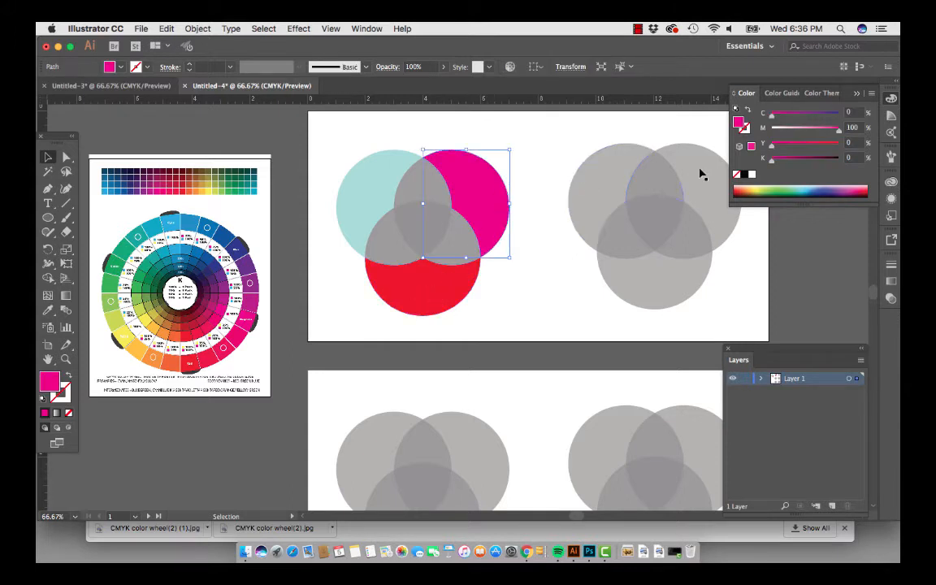
{"action": "left_click_drag", "start_coordinate": [770, 161], "coordinate": [809, 162]}
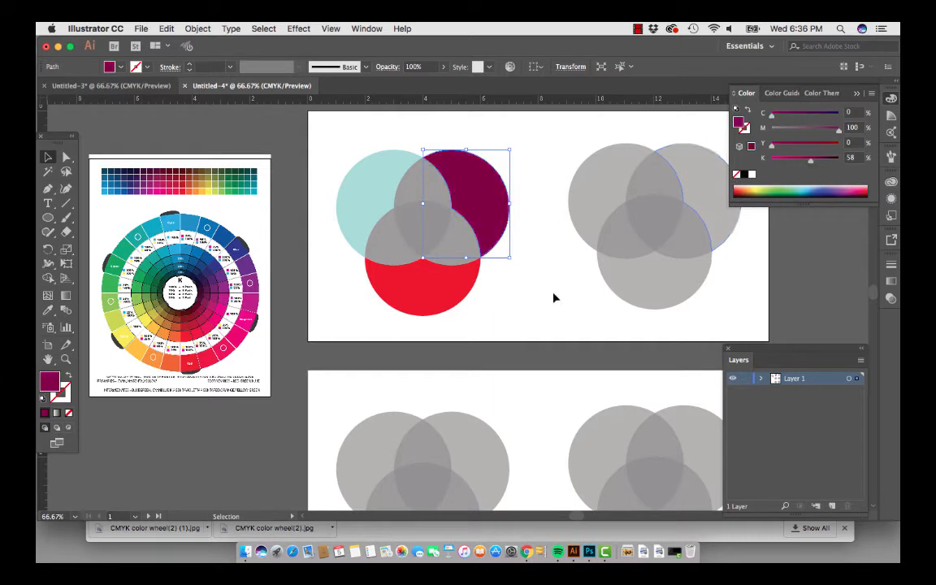
Step: Lighten the bottom red segment of the first circle group to a tint of M 85 and Y 85, and deselect it
{"action": "left_click", "coordinate": [455, 286]}
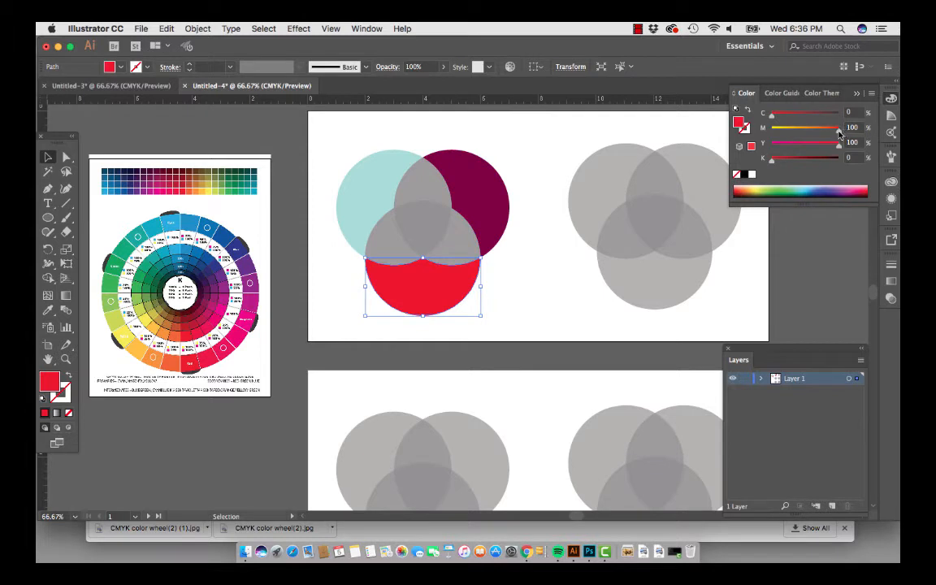
{"action": "left_click_drag", "start_coordinate": [838, 135], "coordinate": [829, 131]}
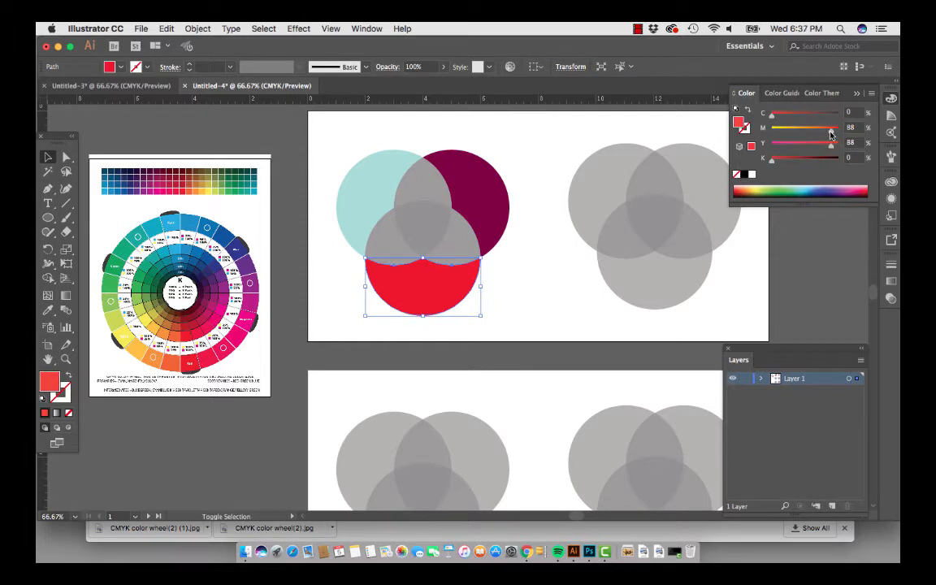
{"action": "left_click", "coordinate": [590, 277]}
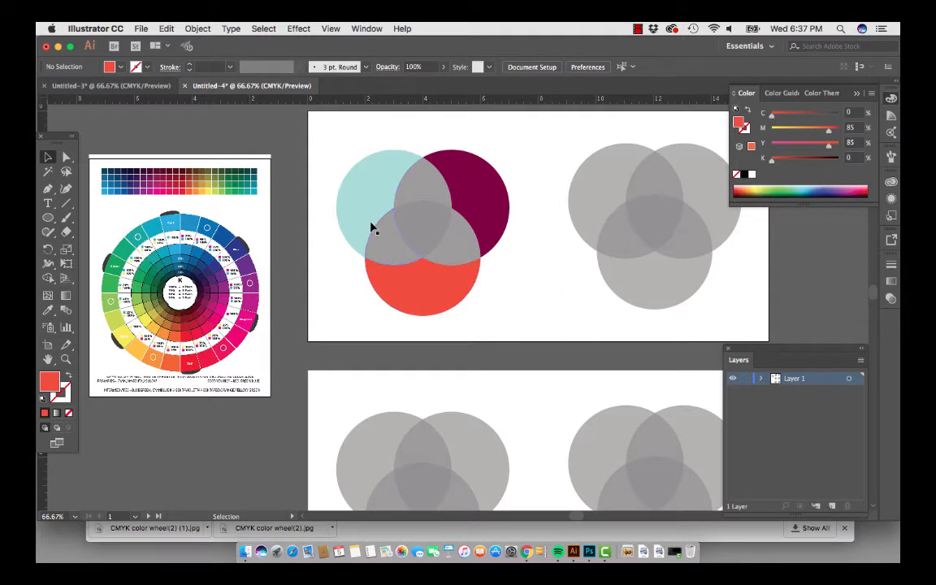
Step: Blend the lower-left overlap vertically between the blue-green tint and the red tint of the first circle group
{"action": "left_click", "coordinate": [404, 281]}
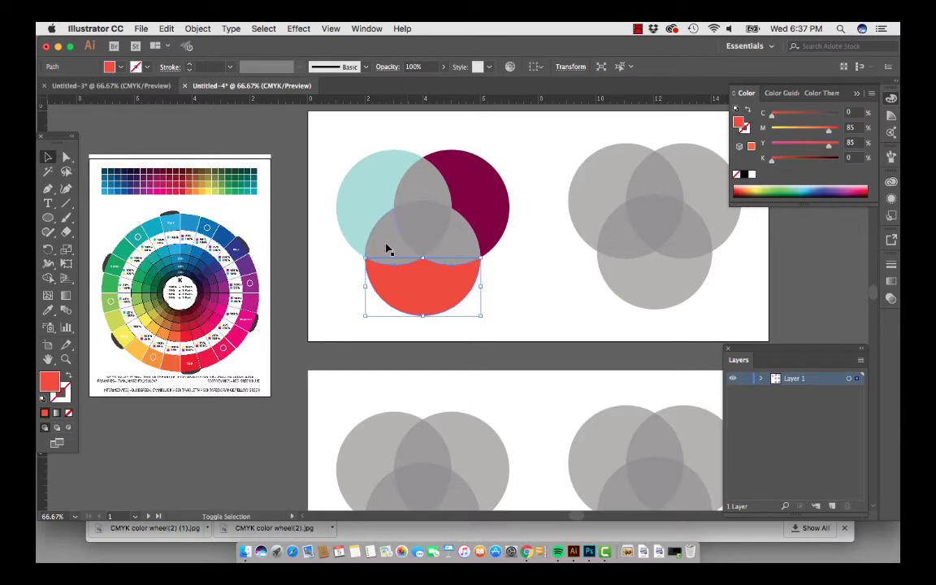
{"action": "left_click", "coordinate": [386, 249], "text": "shift"}
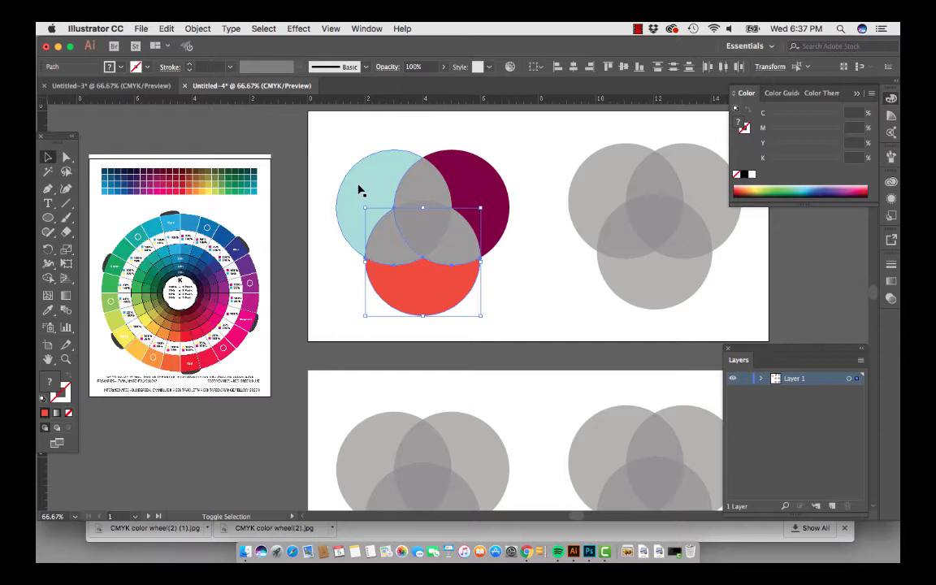
{"action": "left_click", "coordinate": [359, 186], "text": "shift"}
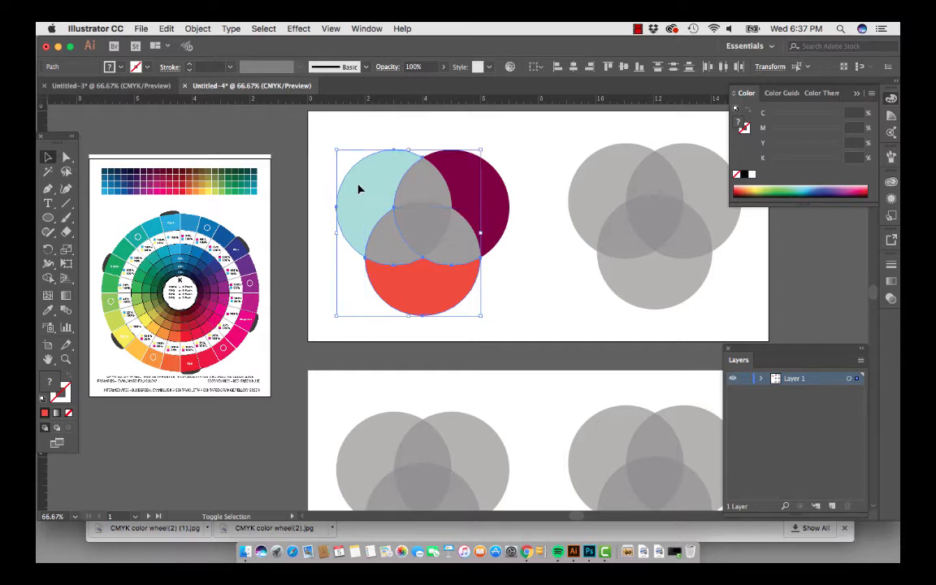
{"action": "left_click", "coordinate": [166, 28]}
{"action": "mouse_move", "coordinate": [183, 225]}
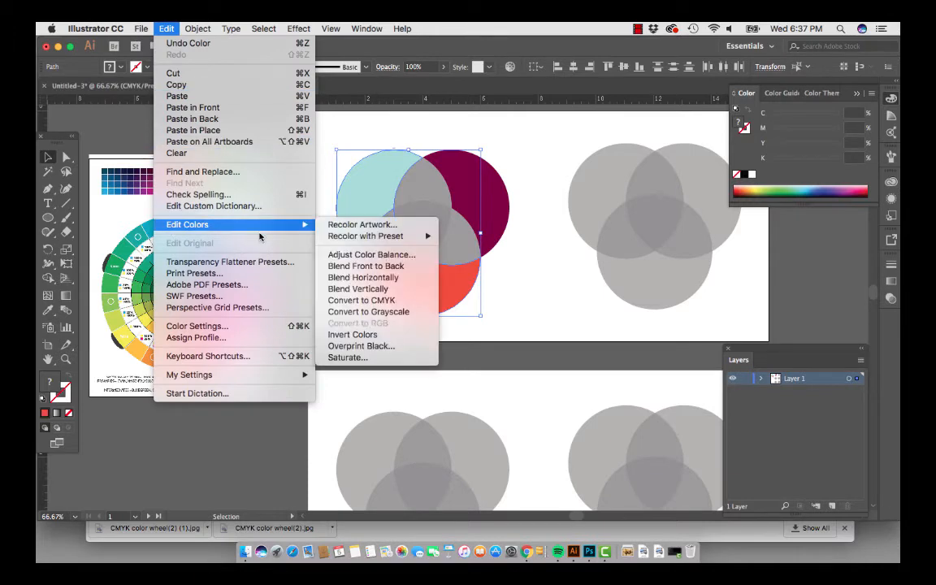
{"action": "left_click", "coordinate": [358, 288]}
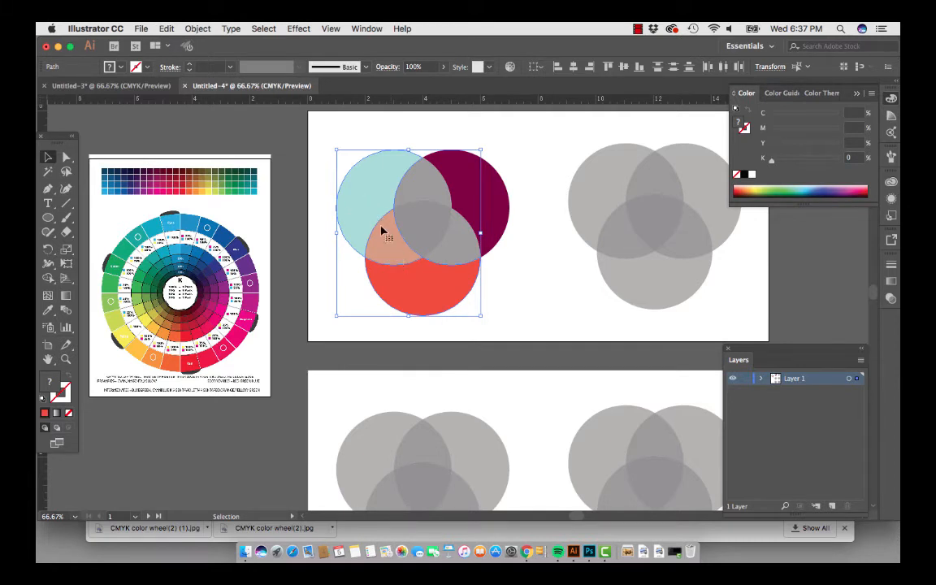
Step: Blend the top overlap horizontally between the blue-green tint and the dark magenta segment, and clear the selection
{"action": "left_click", "coordinate": [376, 178]}
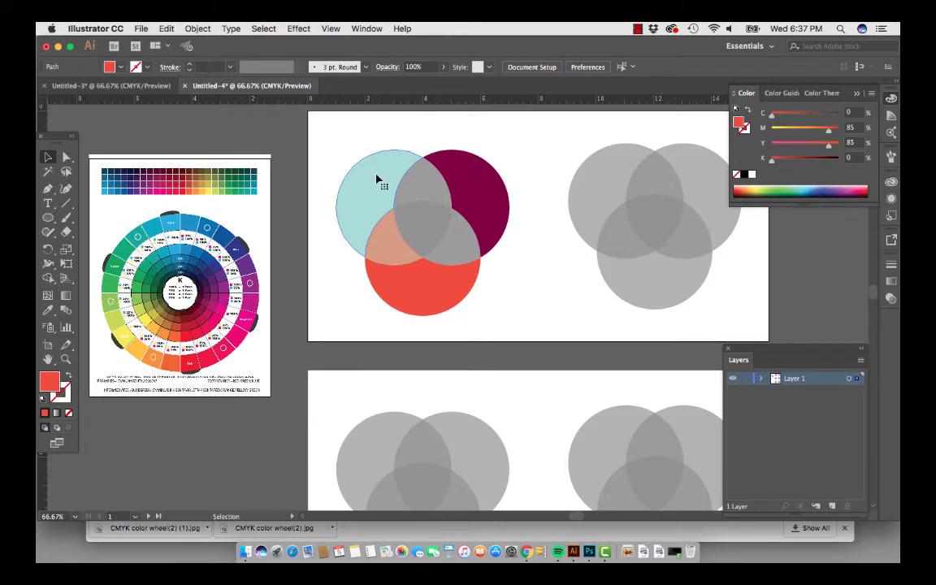
{"action": "left_click", "coordinate": [433, 190], "text": "shift"}
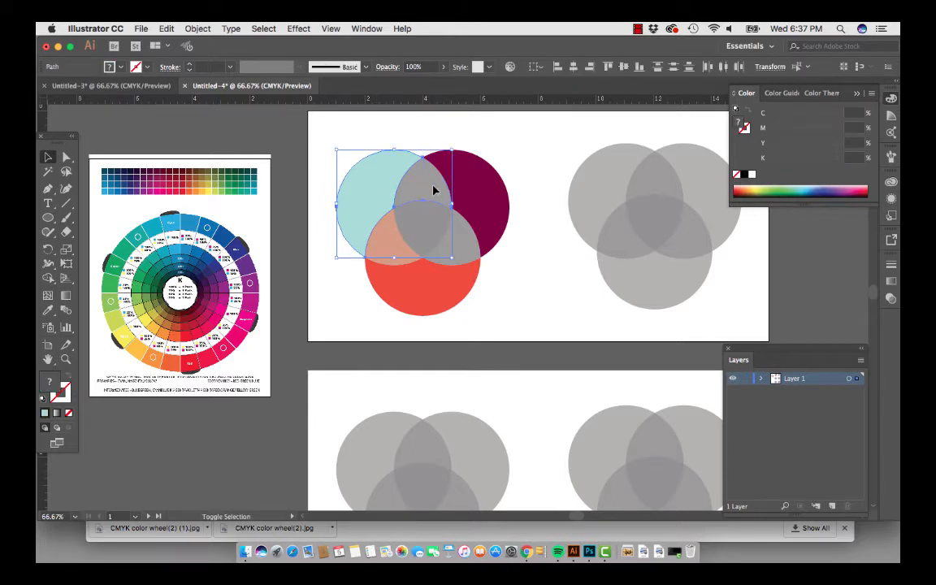
{"action": "left_click", "coordinate": [474, 184], "text": "shift"}
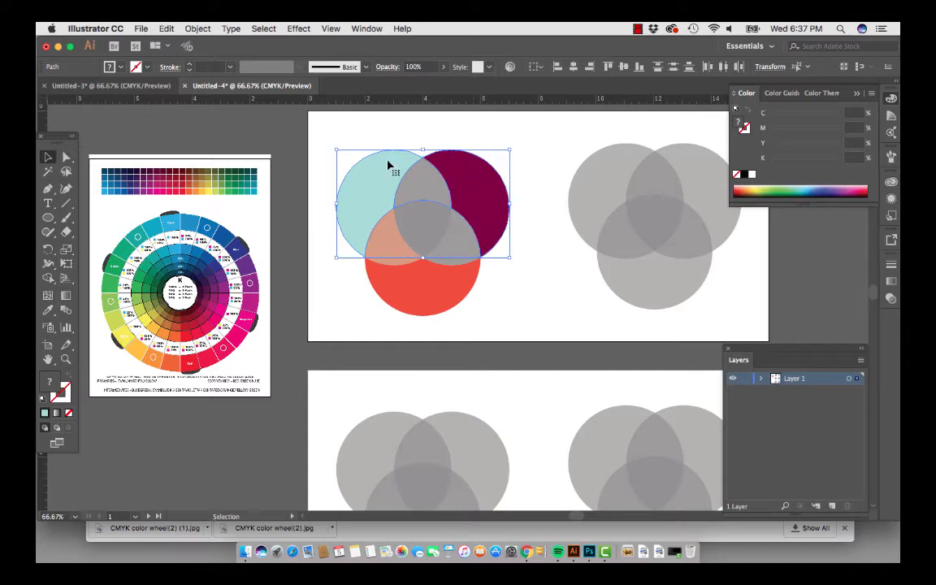
{"action": "left_click", "coordinate": [165, 29]}
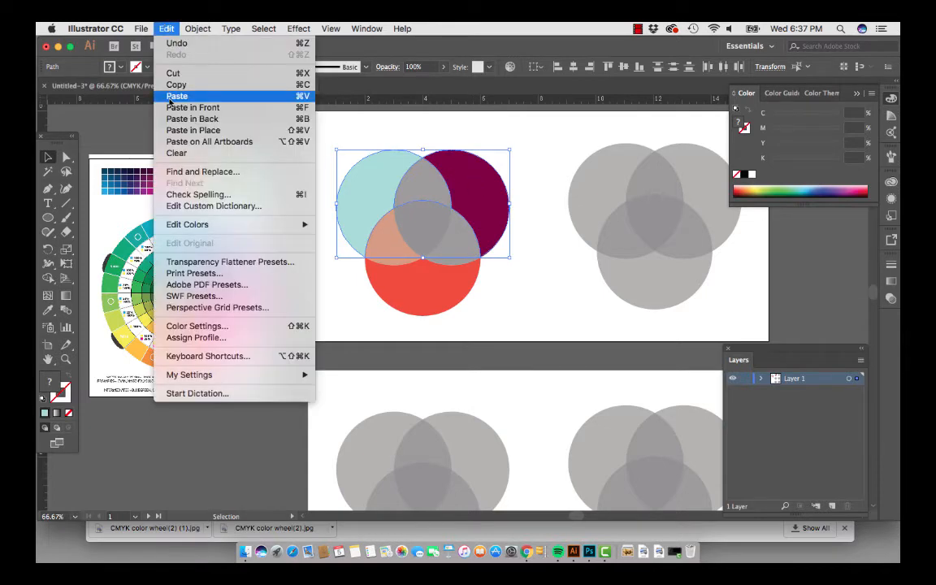
{"action": "mouse_move", "coordinate": [244, 225]}
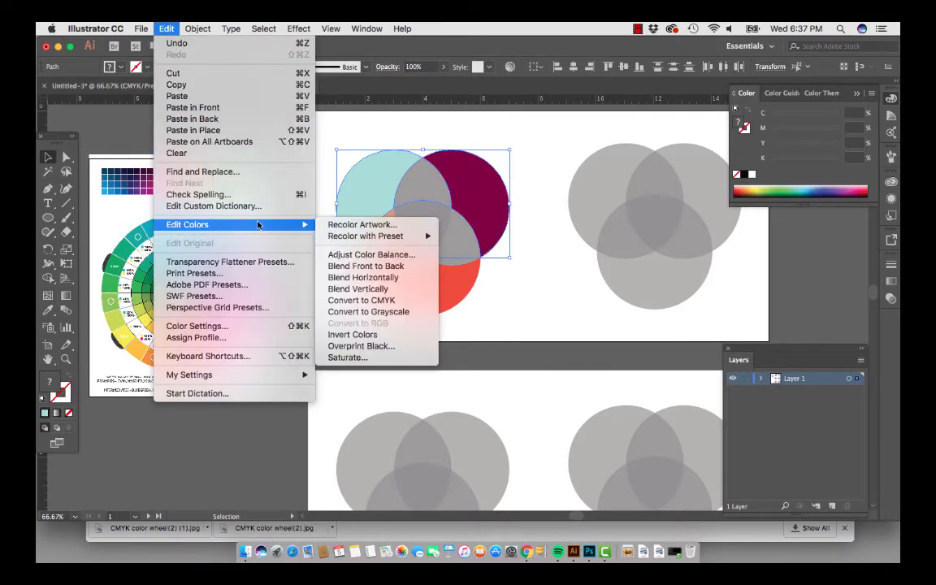
{"action": "left_click", "coordinate": [342, 280]}
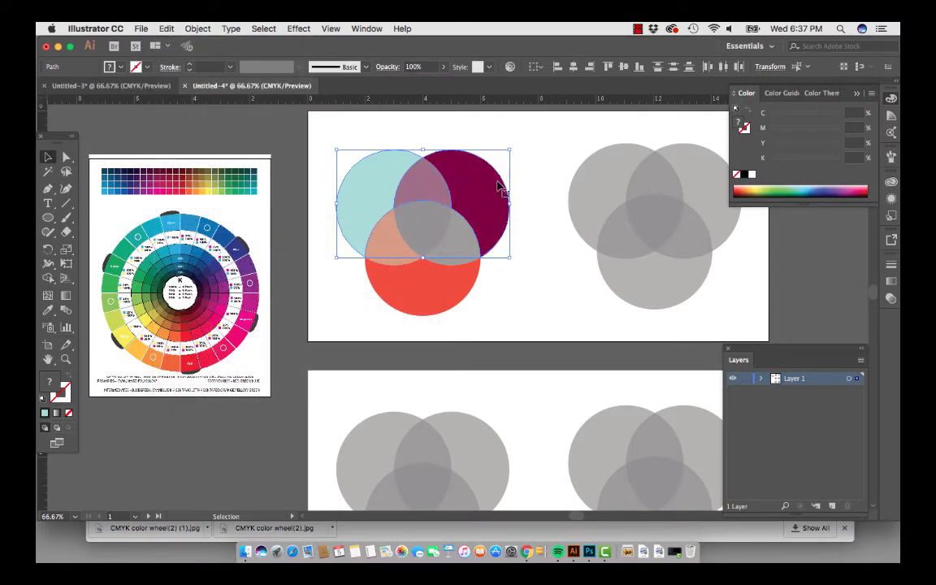
{"action": "left_click", "coordinate": [529, 209]}
Step: Blend the lower-right overlap vertically between the dark magenta segment and the red tint, and clear the selection
{"action": "left_click", "coordinate": [456, 273]}
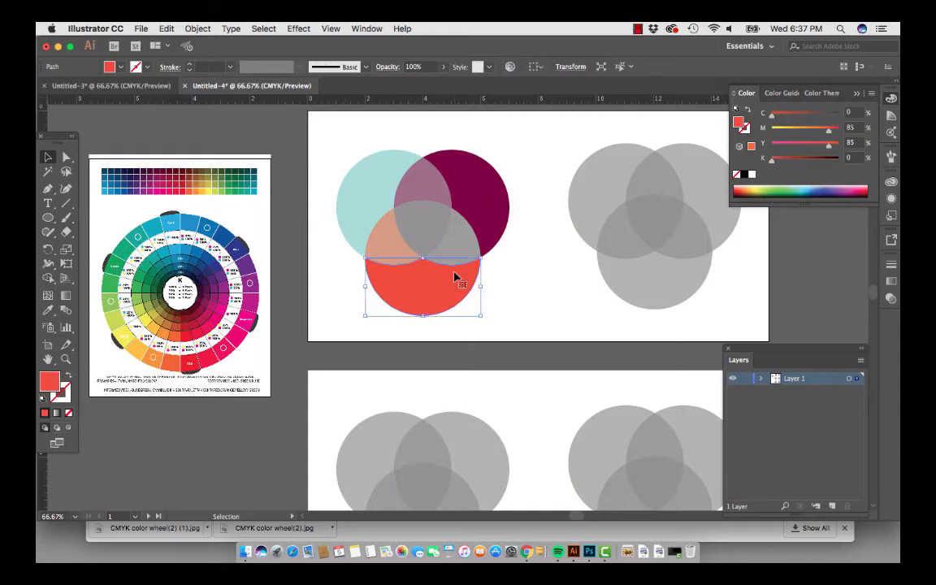
{"action": "left_click", "coordinate": [472, 172], "text": "shift"}
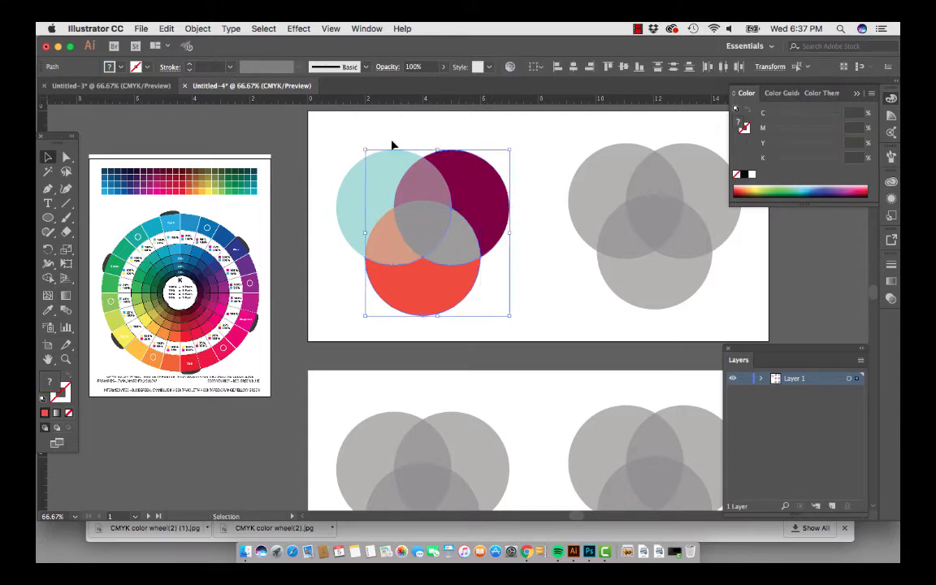
{"action": "left_click", "coordinate": [165, 28]}
{"action": "mouse_move", "coordinate": [175, 225]}
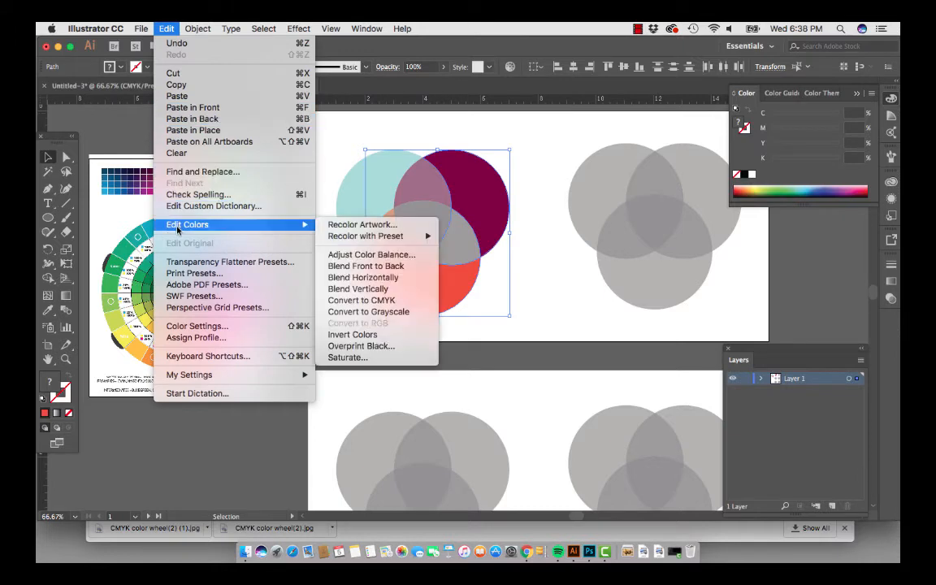
{"action": "left_click", "coordinate": [358, 288]}
{"action": "left_click", "coordinate": [517, 277]}
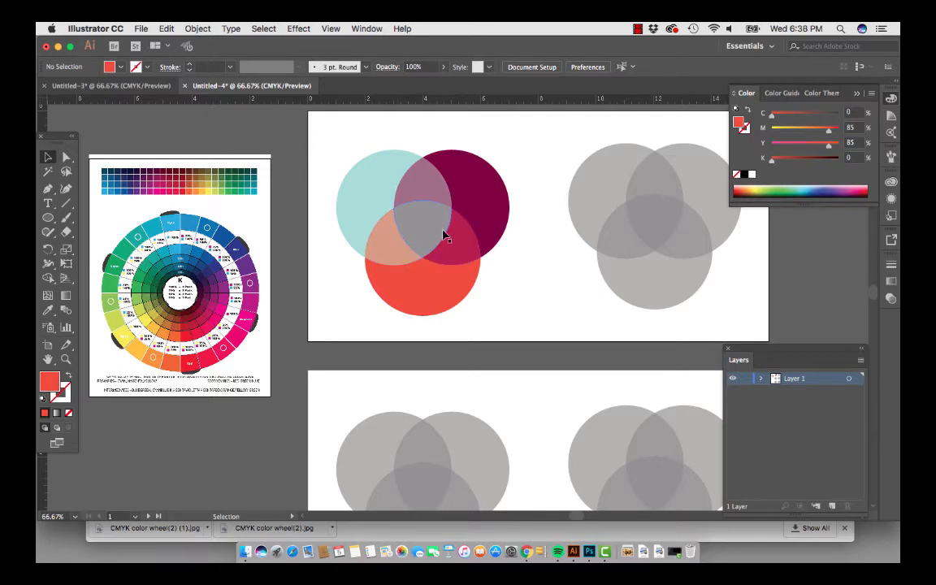
Step: Blend the central overlap horizontally between the lower-left and lower-right overlaps, and clear the selection
{"action": "left_click", "coordinate": [394, 248]}
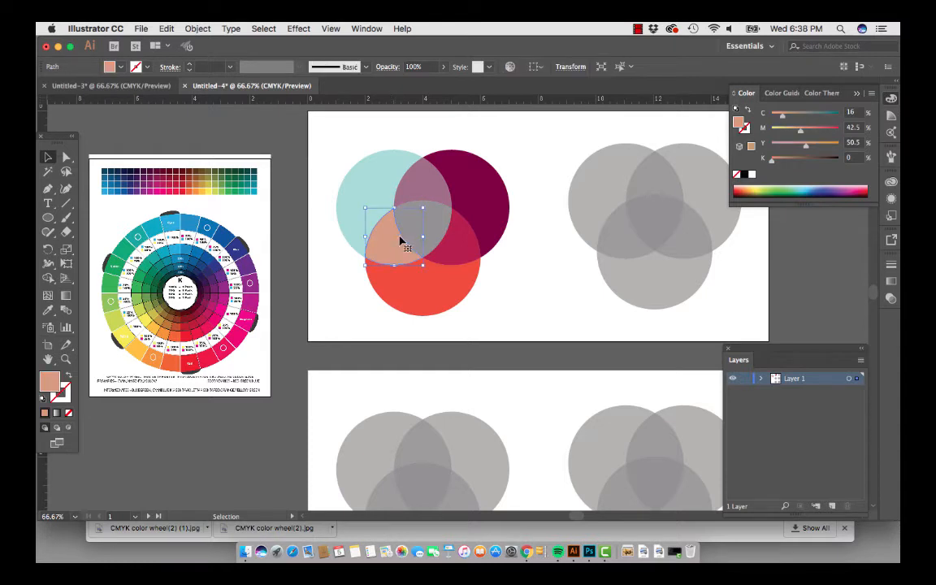
{"action": "left_click", "coordinate": [435, 225], "text": "shift"}
{"action": "left_click", "coordinate": [463, 244], "text": "shift"}
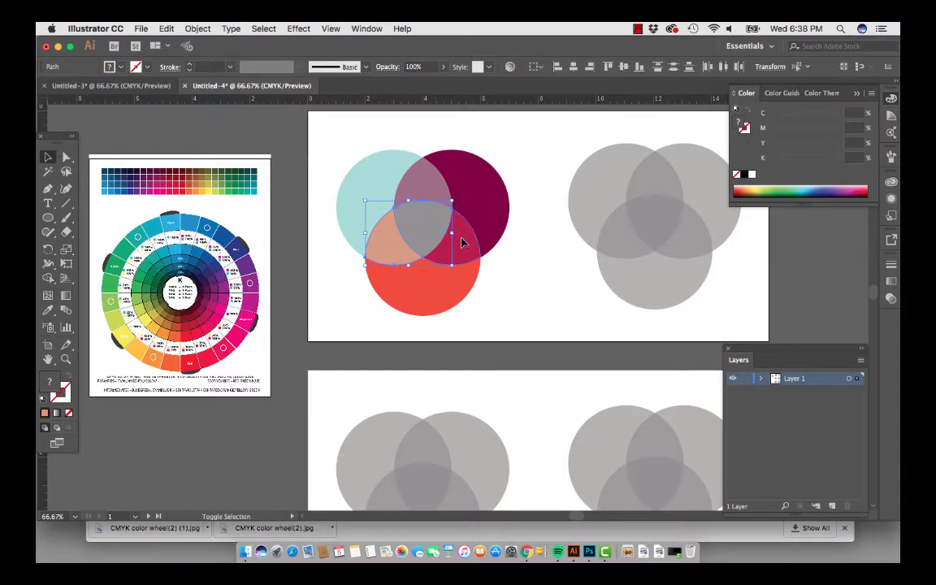
{"action": "left_click", "coordinate": [161, 28]}
{"action": "mouse_move", "coordinate": [183, 230]}
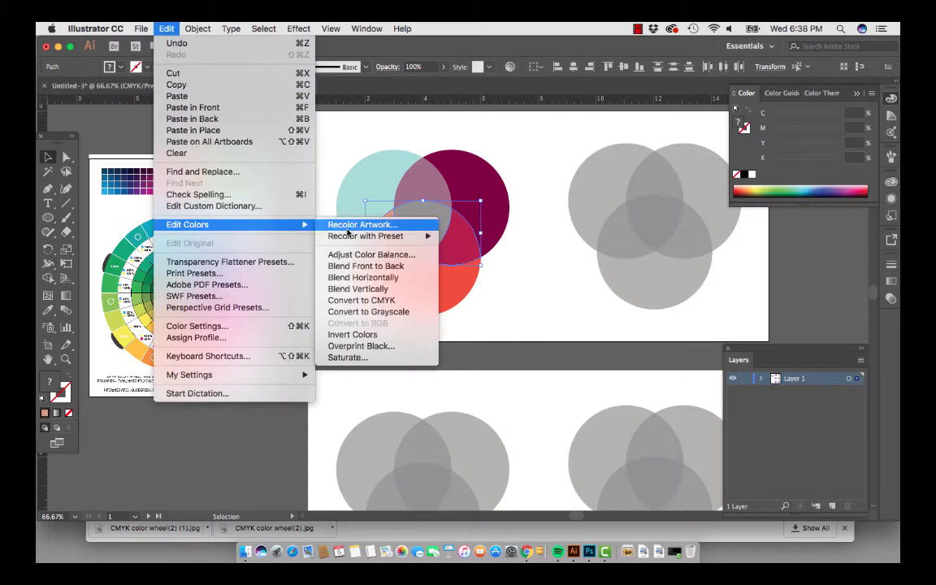
{"action": "left_click", "coordinate": [357, 278]}
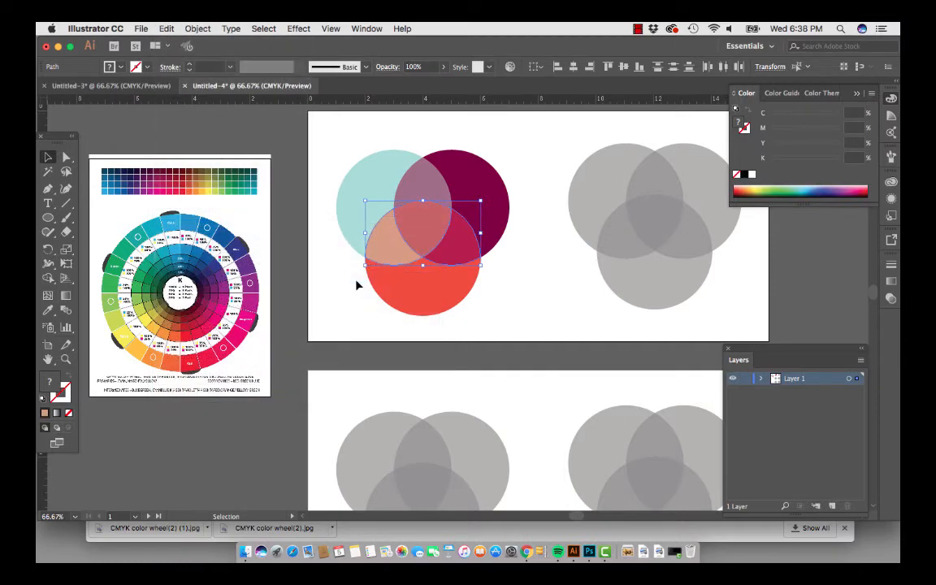
{"action": "left_click", "coordinate": [513, 276]}
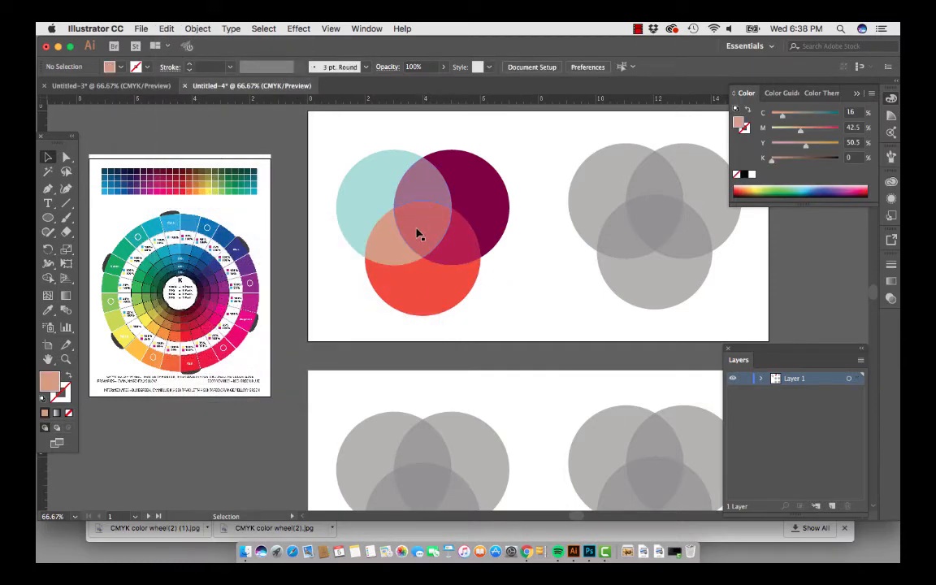
Step: Blend the central overlap vertically between the top and lower-left overlaps, check its ink values, and deselect it
{"action": "left_click", "coordinate": [421, 183]}
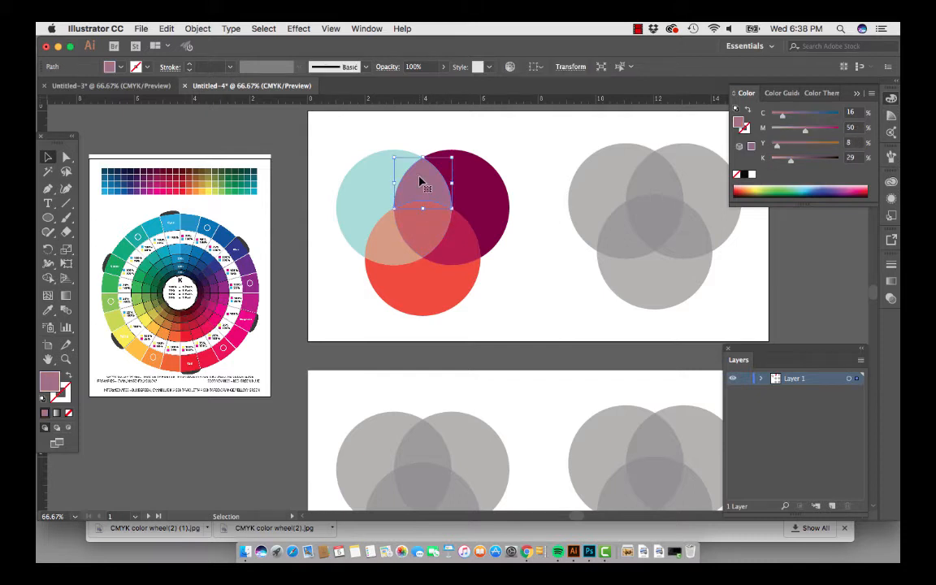
{"action": "left_click", "coordinate": [423, 237], "text": "shift"}
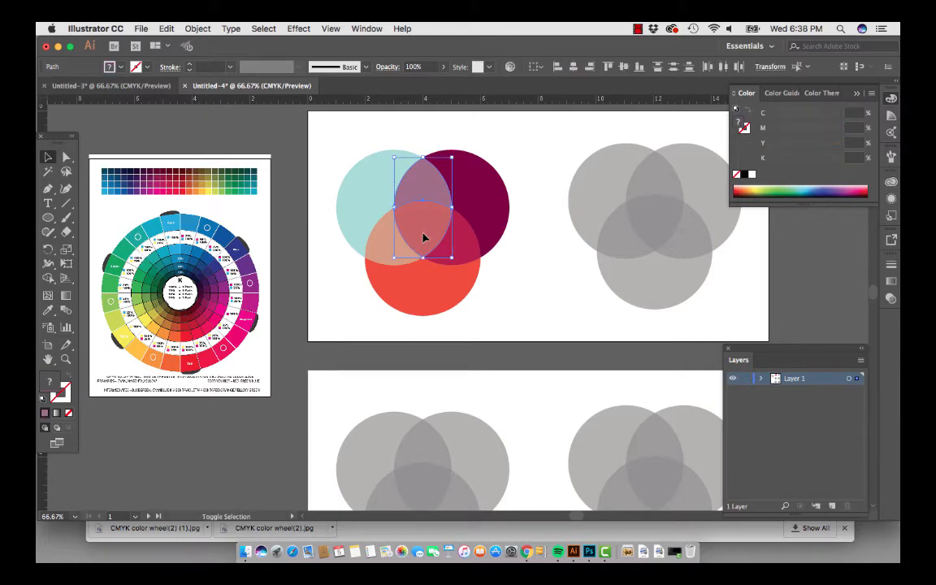
{"action": "left_click", "coordinate": [381, 247], "text": "shift"}
{"action": "left_click", "coordinate": [167, 29]}
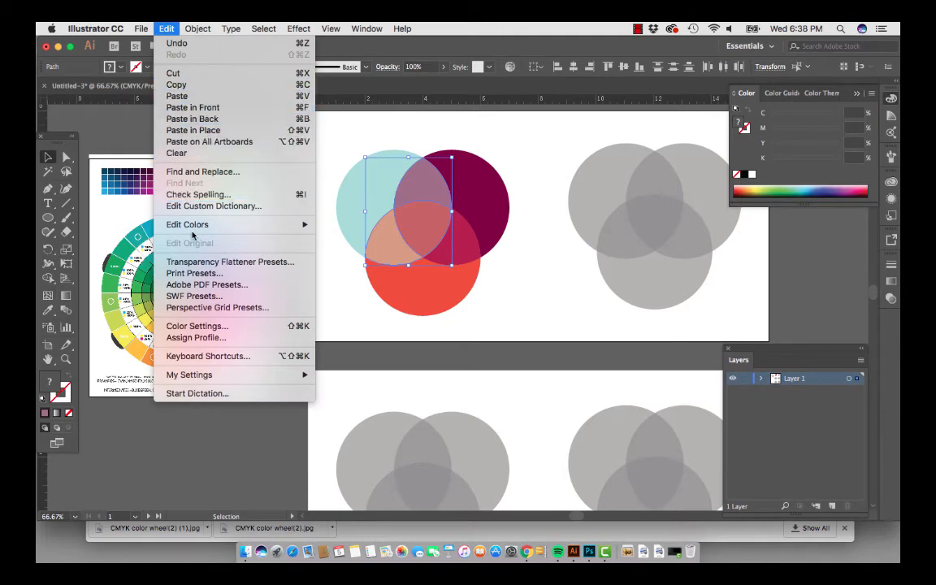
{"action": "mouse_move", "coordinate": [192, 226]}
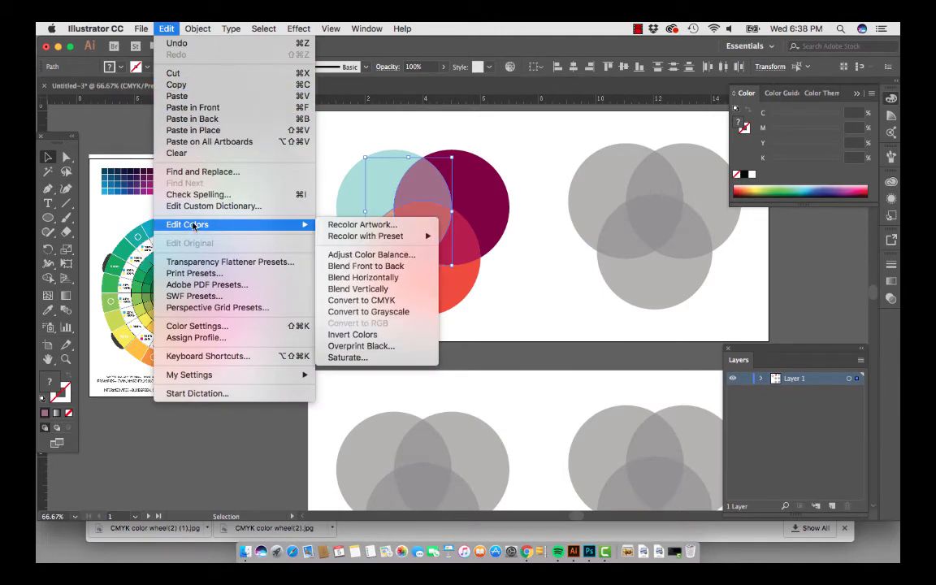
{"action": "left_click", "coordinate": [346, 289]}
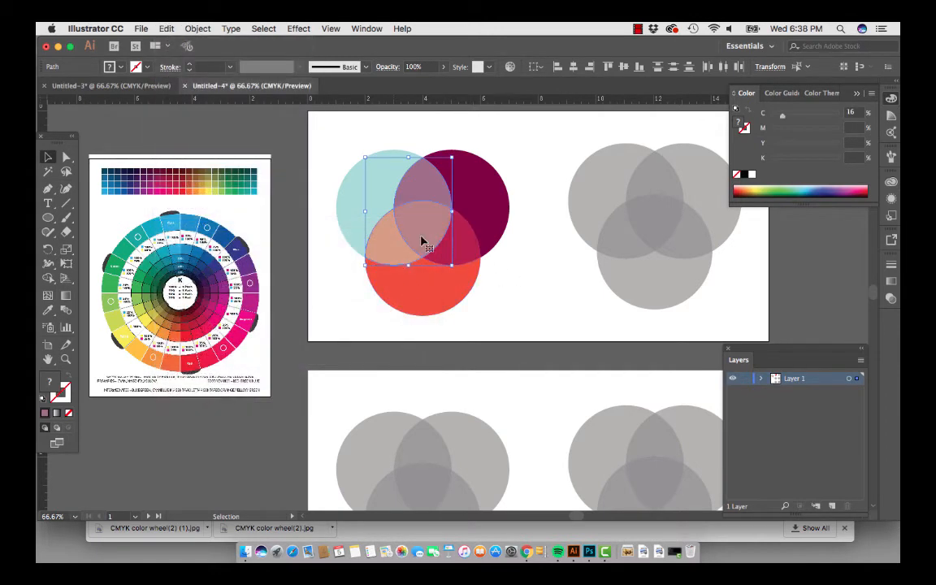
{"action": "left_click", "coordinate": [513, 264]}
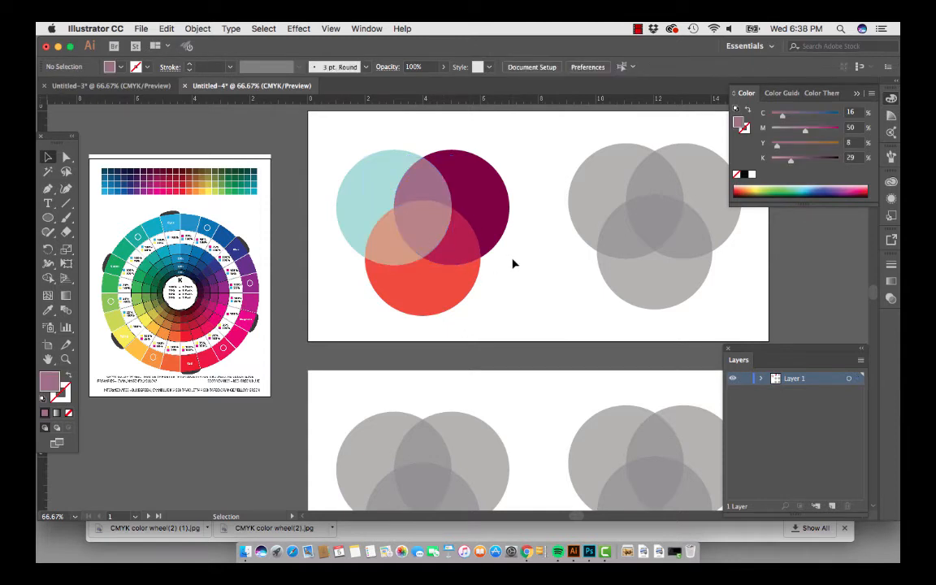
{"action": "left_click", "coordinate": [420, 226]}
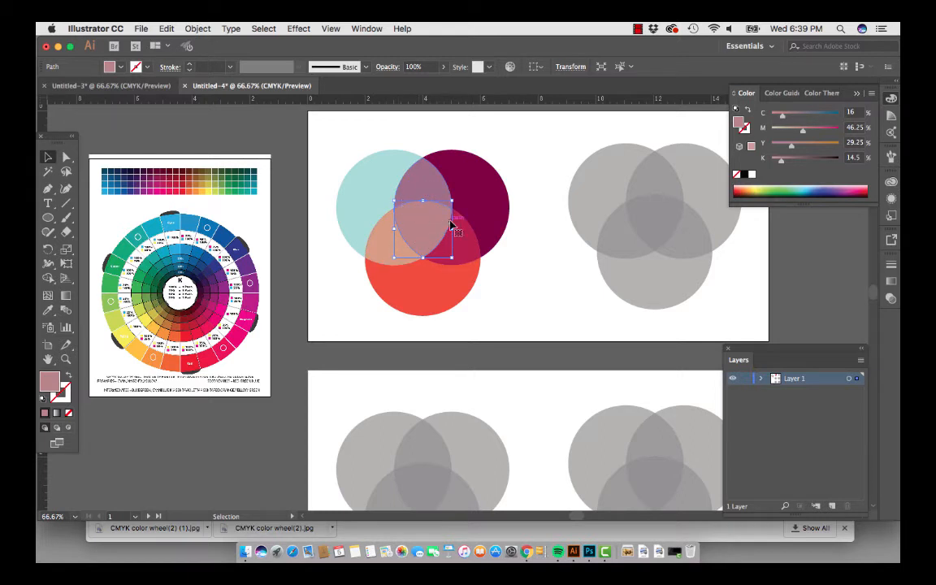
{"action": "left_click", "coordinate": [542, 266]}
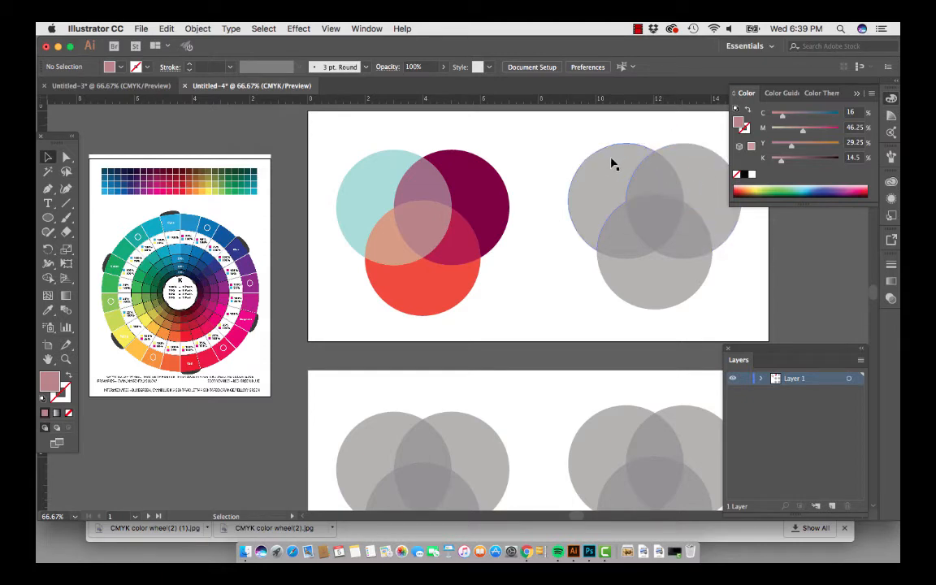
Step: Fill the upper-left segment of the right diagram with the wheel's violet, adjusted to C 50, M 100, Y 0
{"action": "scroll", "coordinate": [613, 166], "scroll_direction": "right", "scroll_amount": 5}
{"action": "scroll", "coordinate": [613, 166], "scroll_direction": "down", "scroll_amount": 2}
{"action": "scroll", "coordinate": [613, 165], "scroll_direction": "right", "scroll_amount": 2}
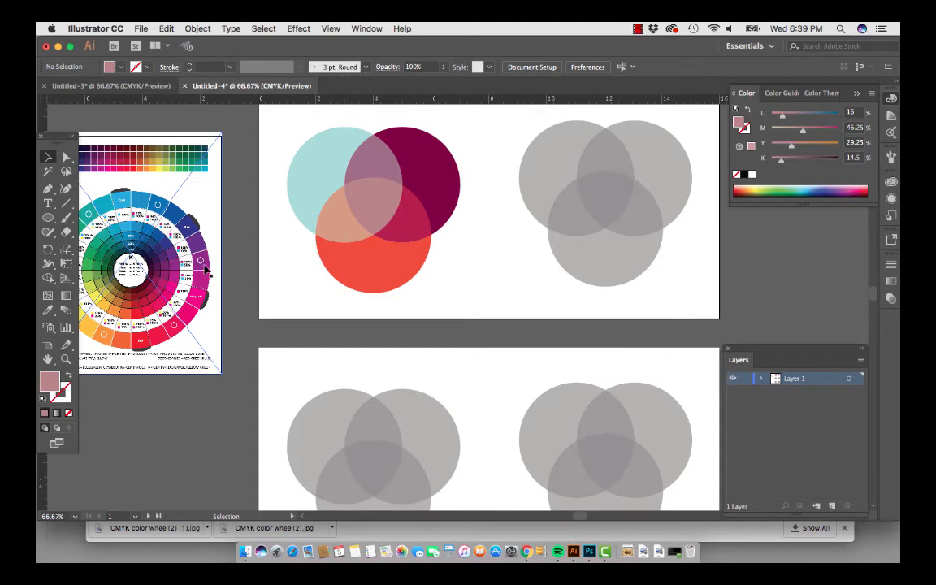
{"action": "left_click", "coordinate": [552, 171]}
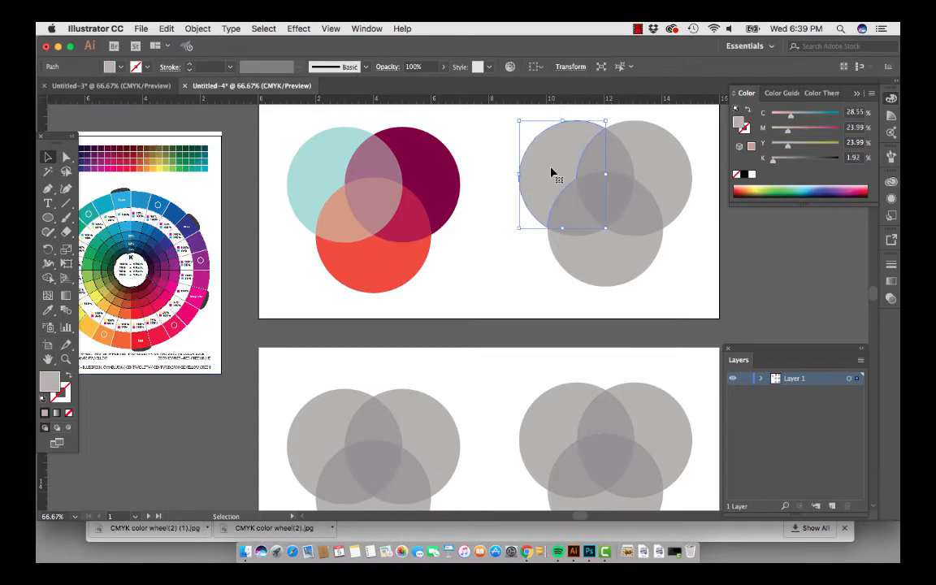
{"action": "left_click", "coordinate": [48, 309]}
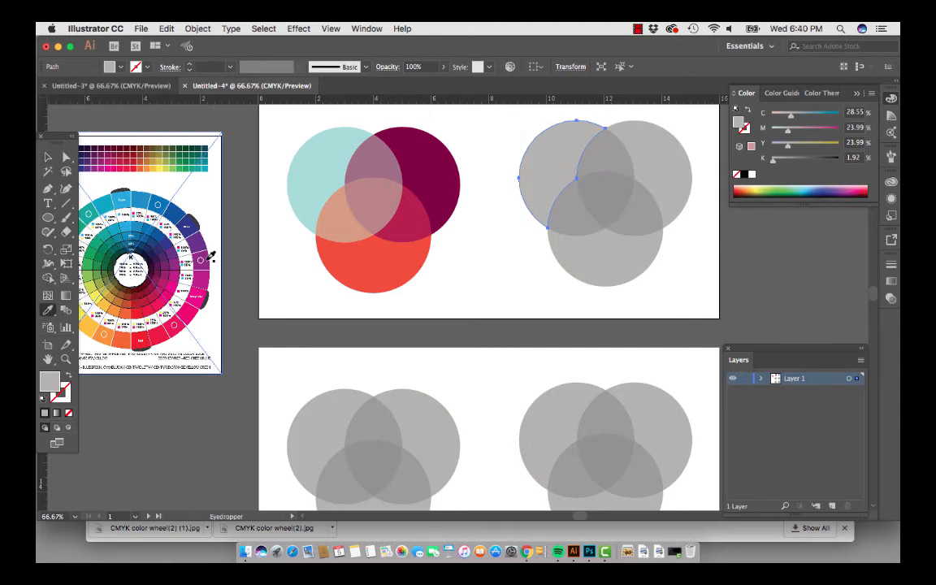
{"action": "left_click", "coordinate": [186, 235]}
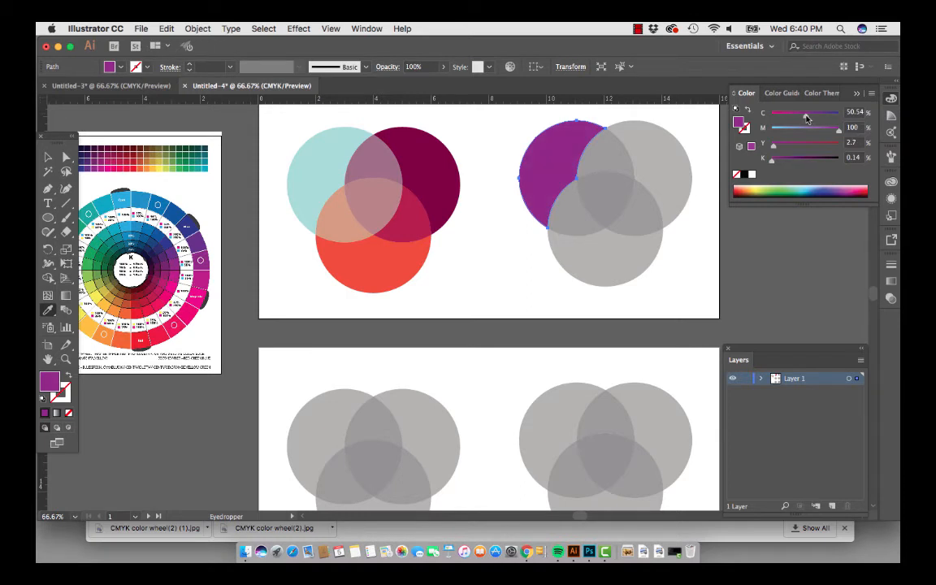
{"action": "left_click_drag", "start_coordinate": [806, 119], "coordinate": [804, 118]}
{"action": "left_click_drag", "start_coordinate": [774, 148], "coordinate": [761, 151]}
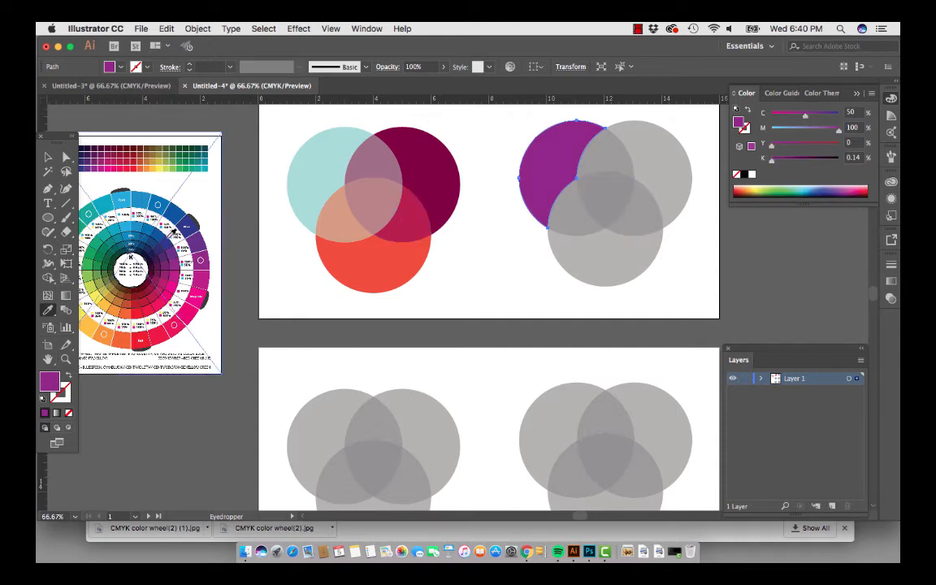
Step: Fill the right diagram's upper-right segment with the wheel's magenta, adjusted to C 0, M 100, Y 0, K 0
{"action": "left_click", "coordinate": [48, 157]}
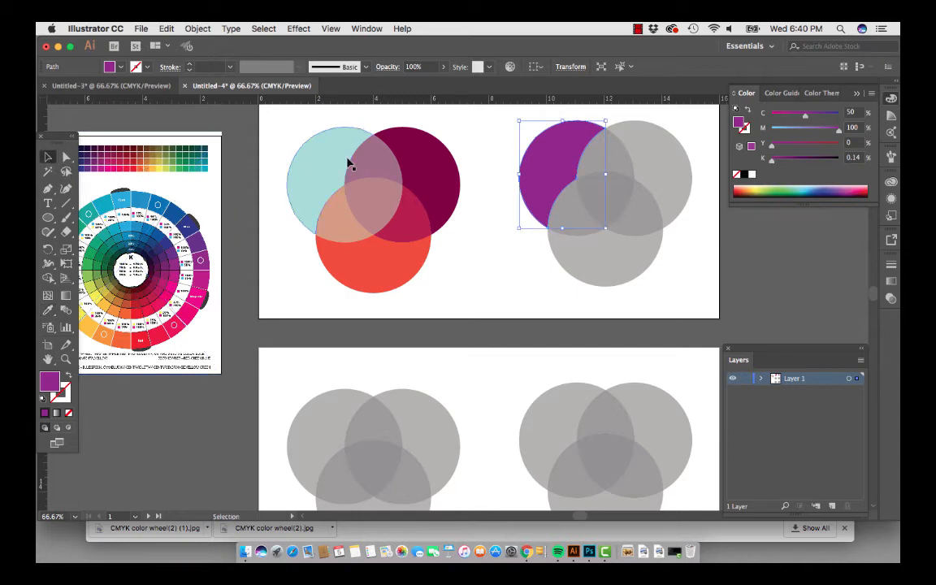
{"action": "left_click", "coordinate": [637, 150]}
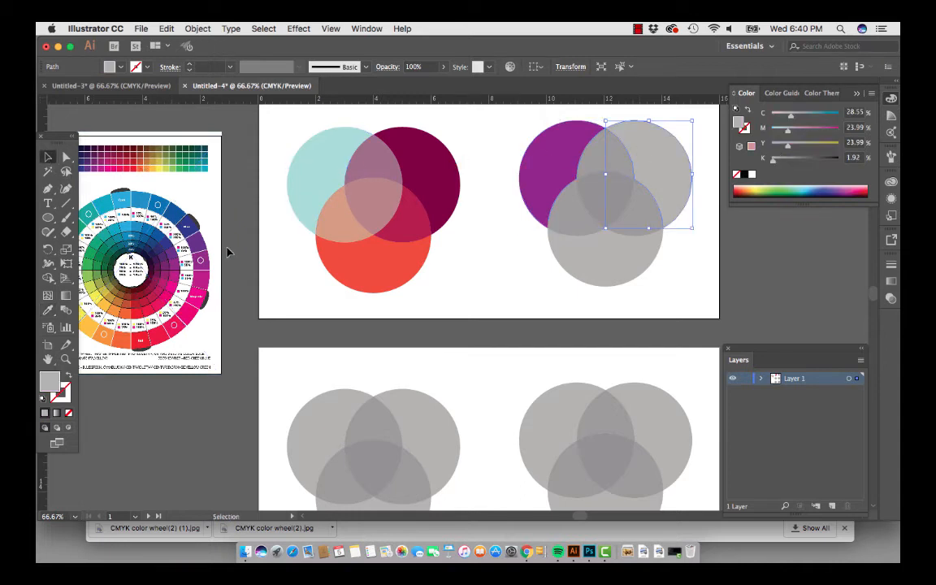
{"action": "left_click", "coordinate": [48, 310]}
{"action": "left_click", "coordinate": [196, 300]}
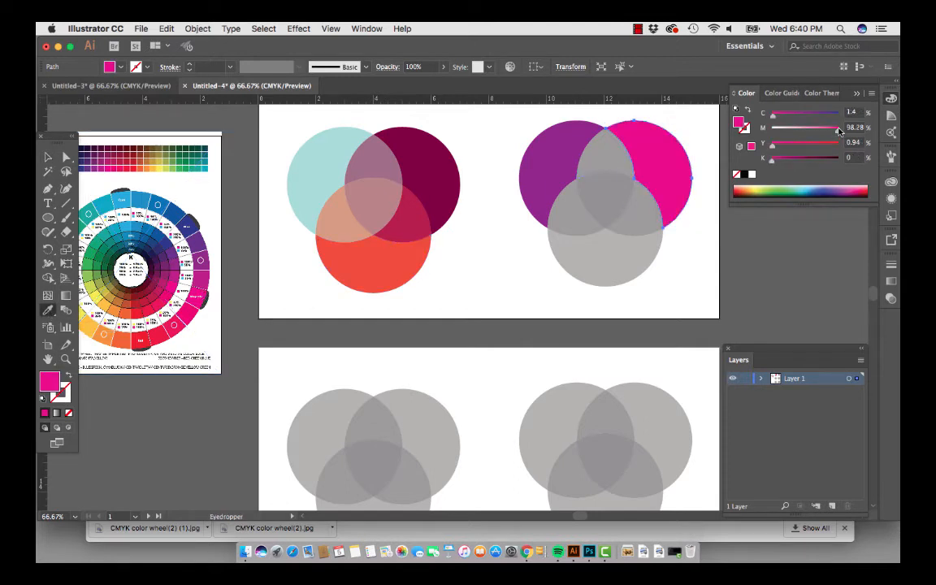
{"action": "left_click_drag", "start_coordinate": [838, 135], "coordinate": [858, 134]}
{"action": "left_click", "coordinate": [752, 146]}
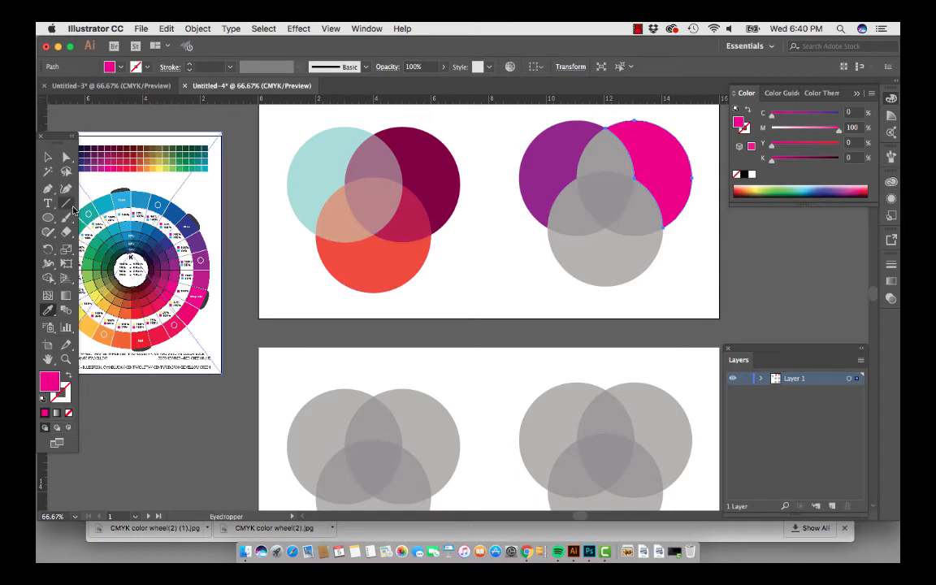
Step: Fill the right diagram's bottom segment with the wheel's red-magenta, adjusted to C 0, M 100, Y 51, K 0
{"action": "left_click", "coordinate": [47, 155]}
{"action": "left_click", "coordinate": [586, 251]}
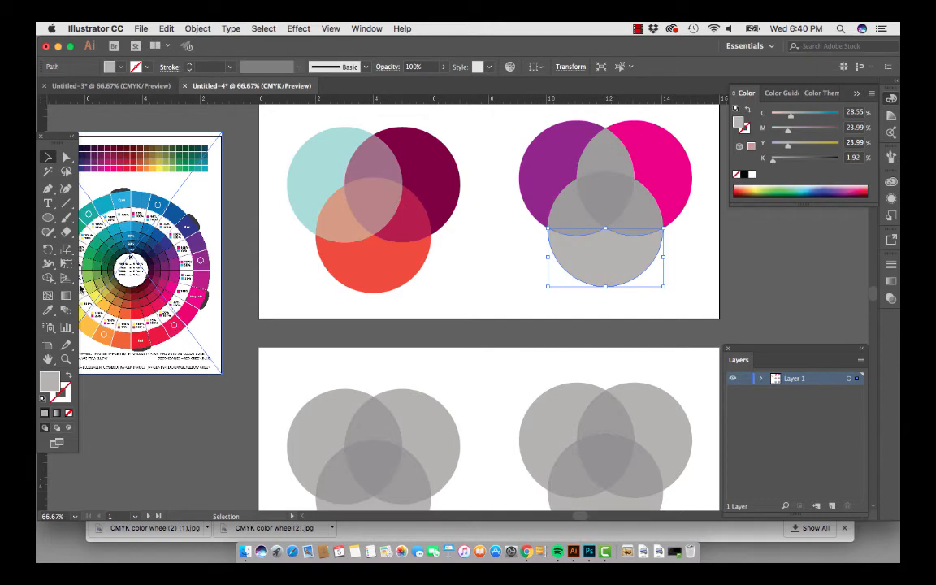
{"action": "left_click", "coordinate": [47, 311]}
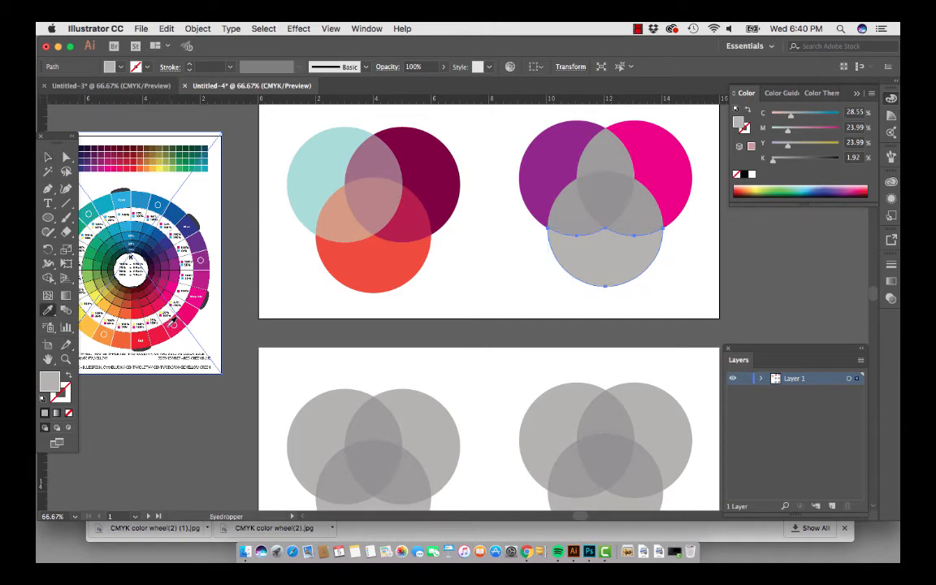
{"action": "left_click", "coordinate": [170, 325]}
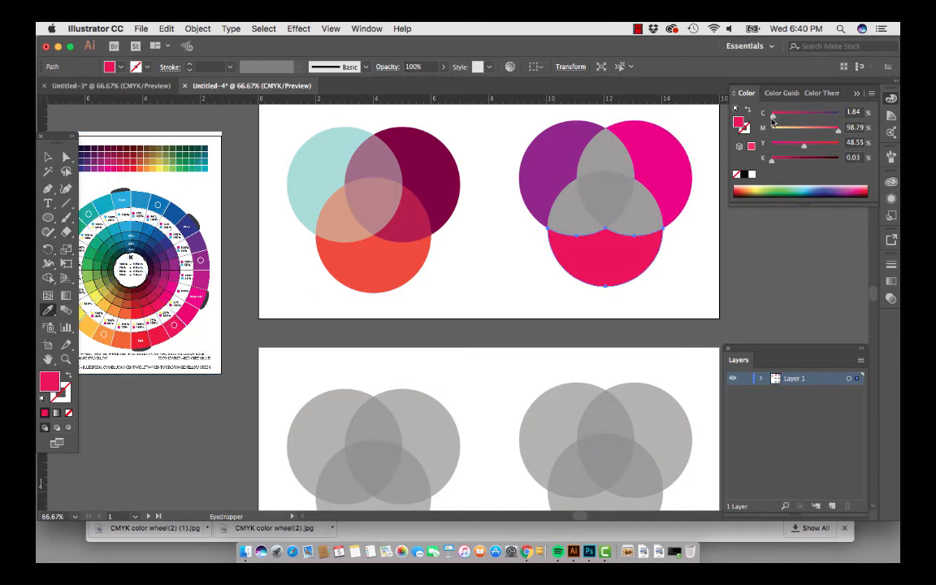
{"action": "left_click_drag", "start_coordinate": [772, 119], "coordinate": [760, 118]}
{"action": "left_click_drag", "start_coordinate": [840, 130], "coordinate": [851, 131]}
{"action": "left_click", "coordinate": [808, 146]}
{"action": "left_click", "coordinate": [771, 160]}
Step: Darken the right diagram's violet segment into a shade by setting its black to 29%
{"action": "scroll", "coordinate": [632, 165], "scroll_direction": "down", "scroll_amount": 2}
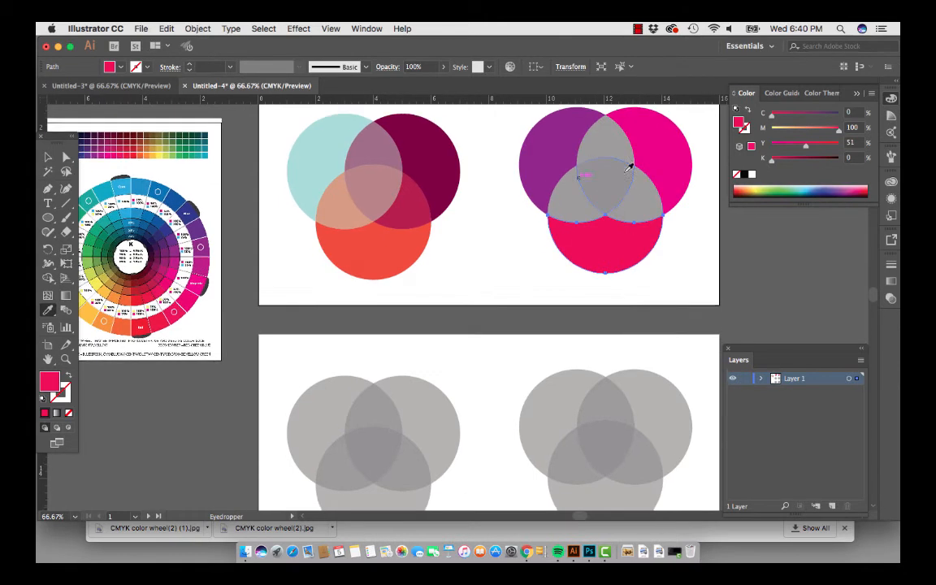
{"action": "scroll", "coordinate": [648, 232], "scroll_direction": "up", "scroll_amount": 3}
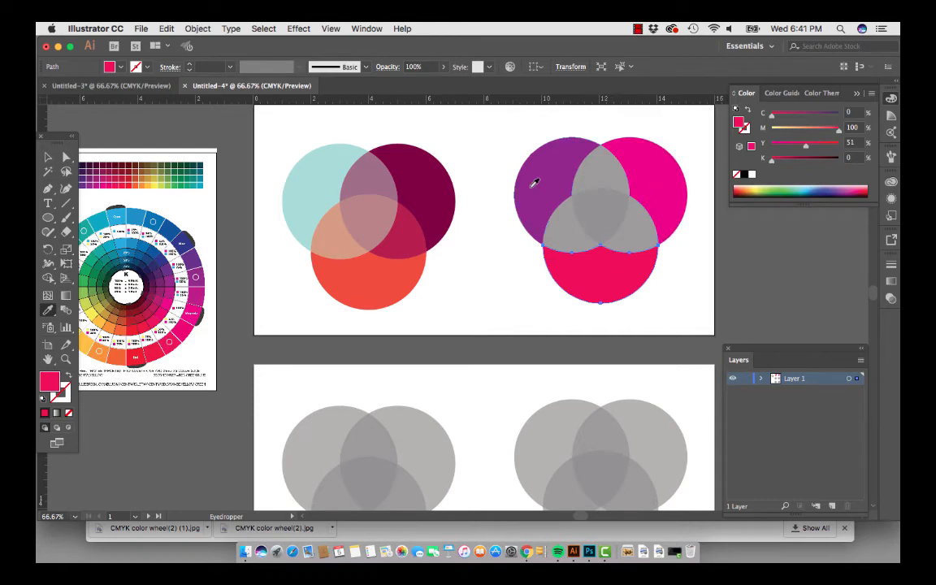
{"action": "left_click", "coordinate": [48, 159]}
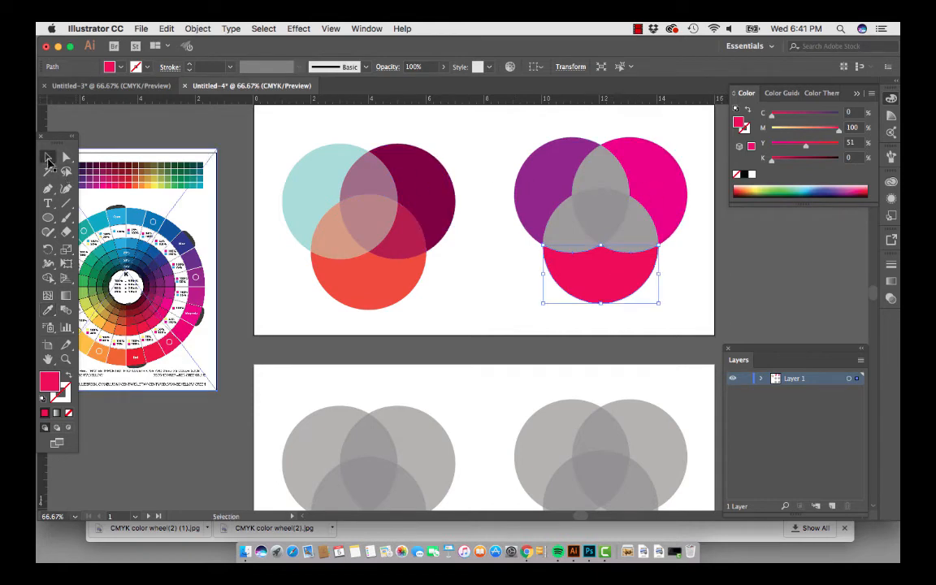
{"action": "left_click", "coordinate": [537, 186]}
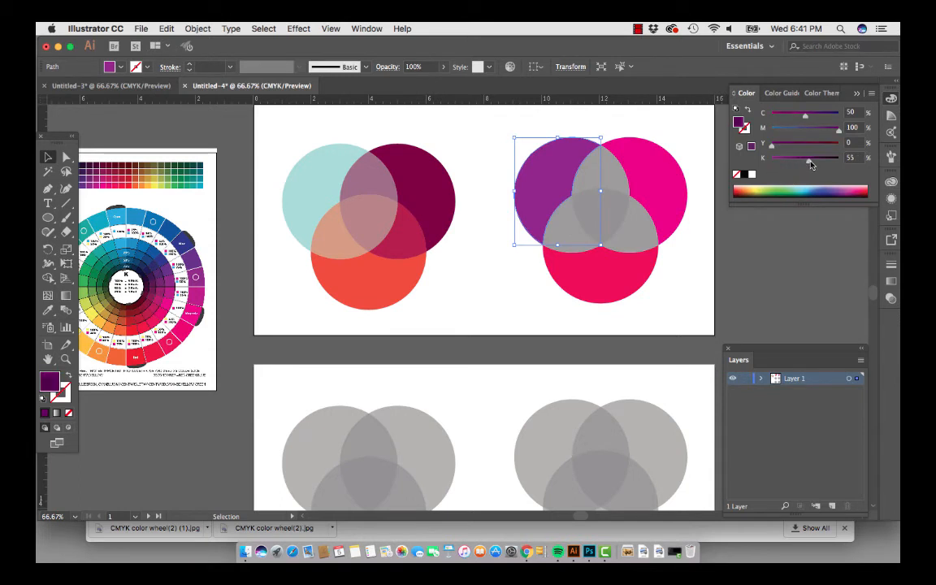
{"action": "left_click_drag", "start_coordinate": [772, 159], "coordinate": [793, 165]}
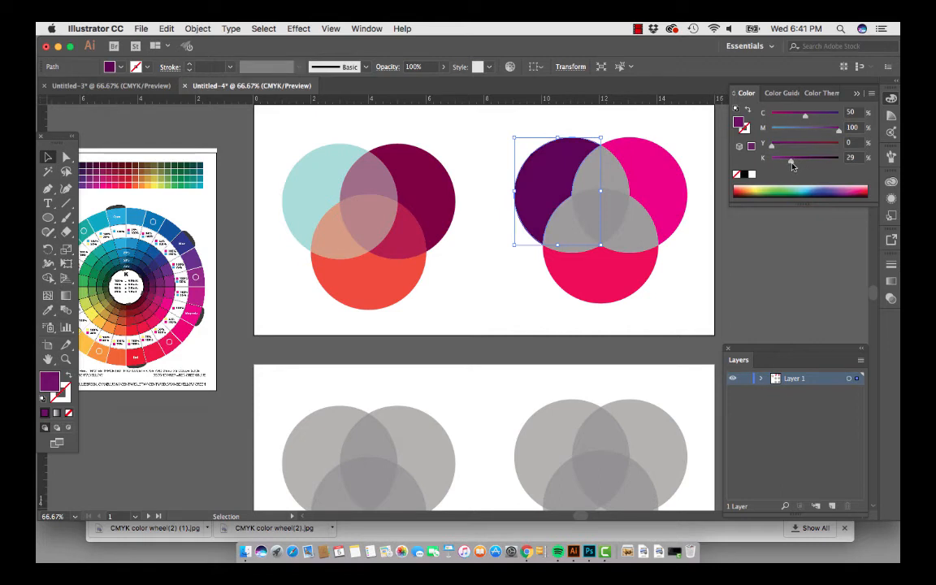
Step: Lighten the right diagram's magenta segment into a tint with magenta at 33%, and clear the selection
{"action": "left_click", "coordinate": [671, 193]}
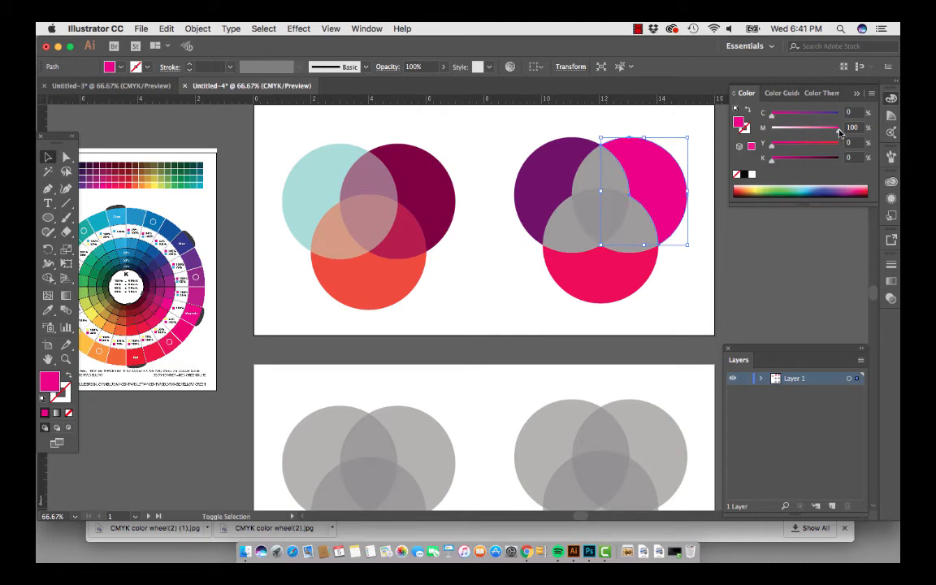
{"action": "left_click_drag", "start_coordinate": [839, 130], "coordinate": [794, 131]}
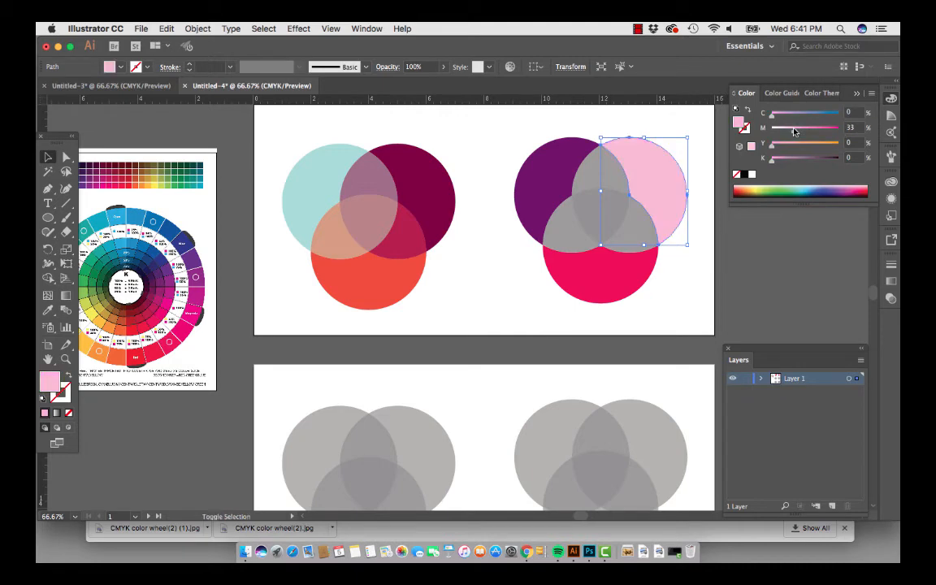
{"action": "left_click", "coordinate": [683, 275]}
Step: Lighten the right diagram's bottom red-magenta segment into a tint by reducing its magenta ink, and clear the selection
{"action": "left_click", "coordinate": [622, 280]}
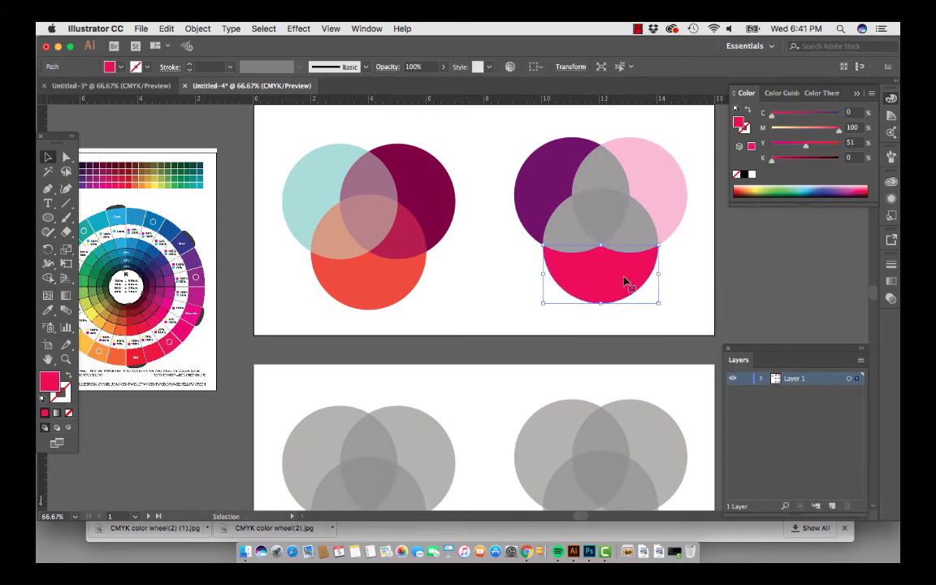
{"action": "left_click_drag", "start_coordinate": [839, 129], "coordinate": [820, 140]}
{"action": "left_click", "coordinate": [689, 291]}
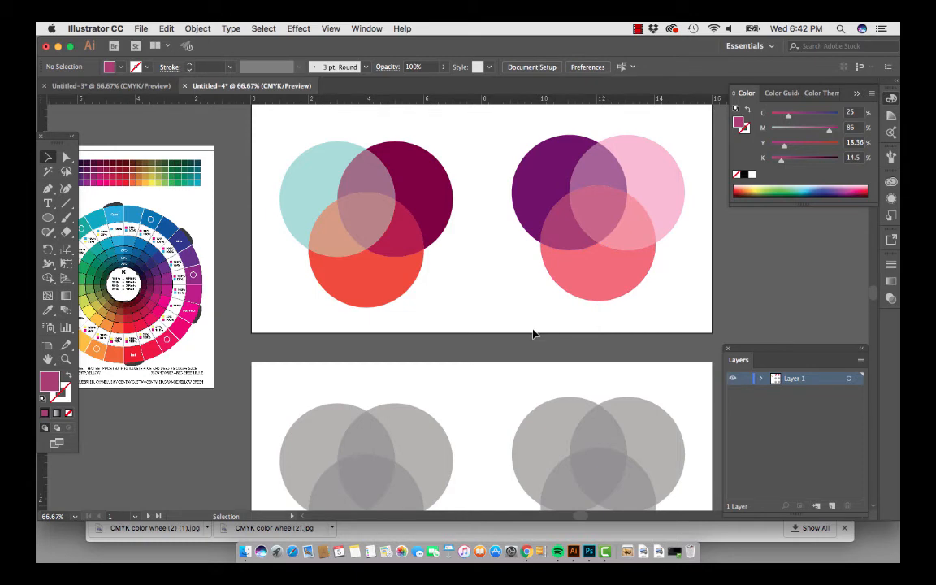
Step: Draw a rectangle covering the whole first artboard, filled with the left diagram's central overlap color
{"action": "left_click", "coordinate": [363, 215]}
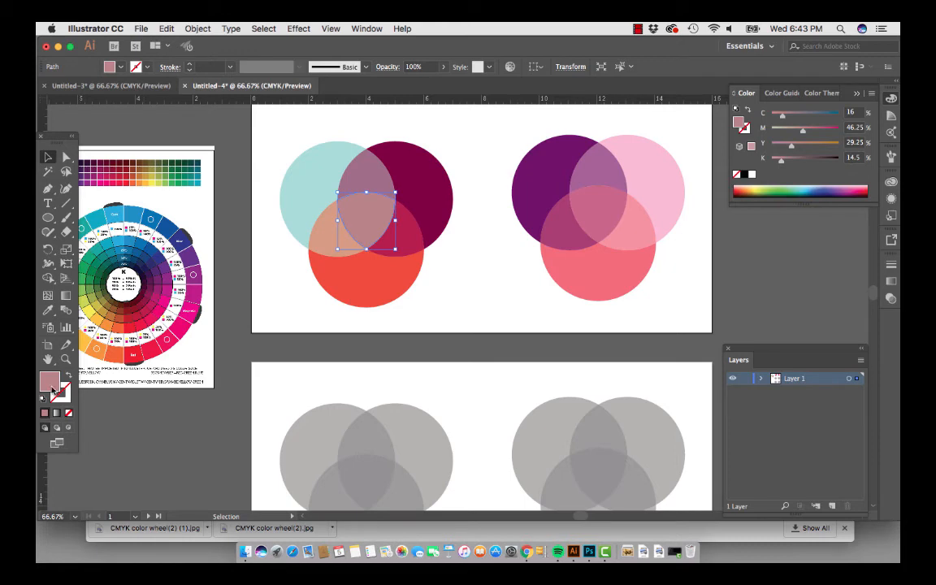
{"action": "left_click", "coordinate": [48, 219]}
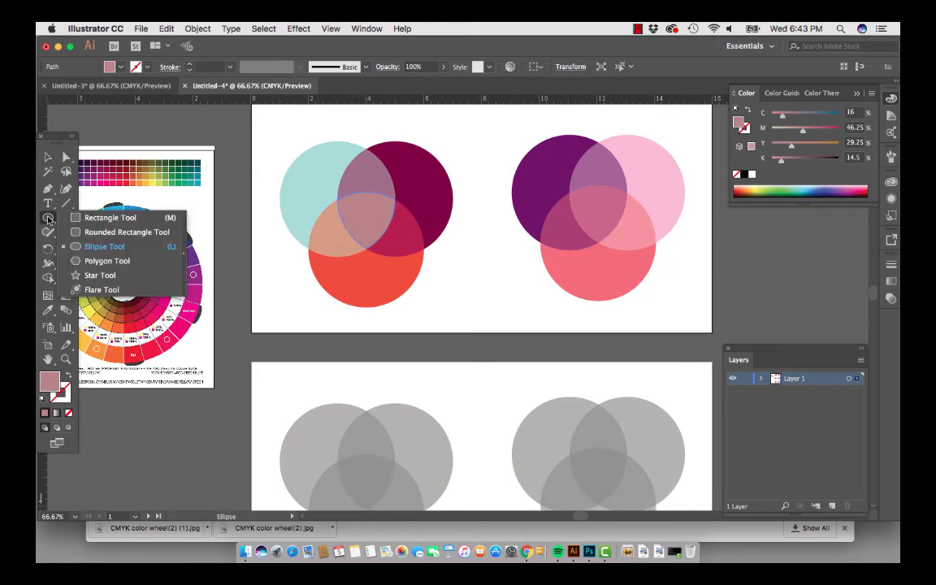
{"action": "left_click", "coordinate": [89, 218]}
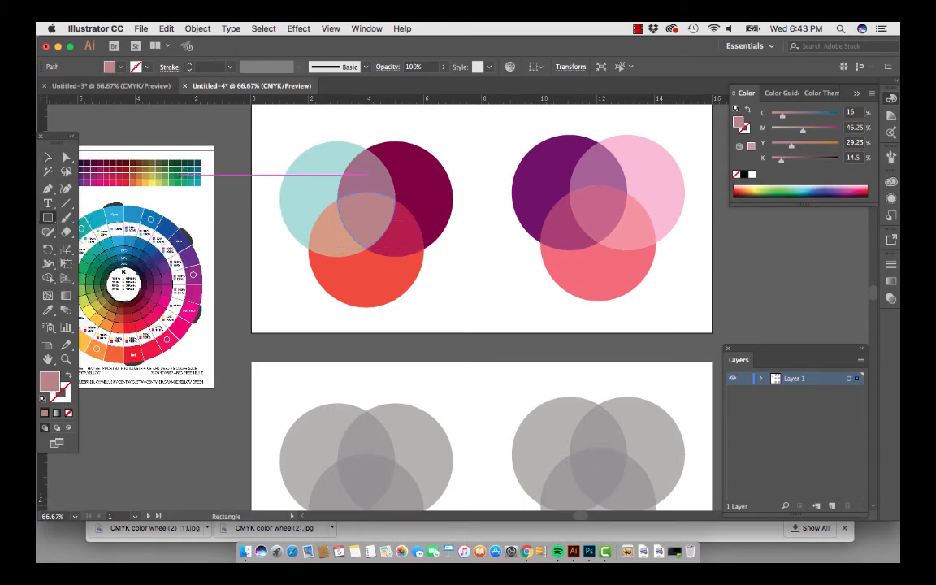
{"action": "scroll", "coordinate": [251, 114], "scroll_direction": "up", "scroll_amount": 1}
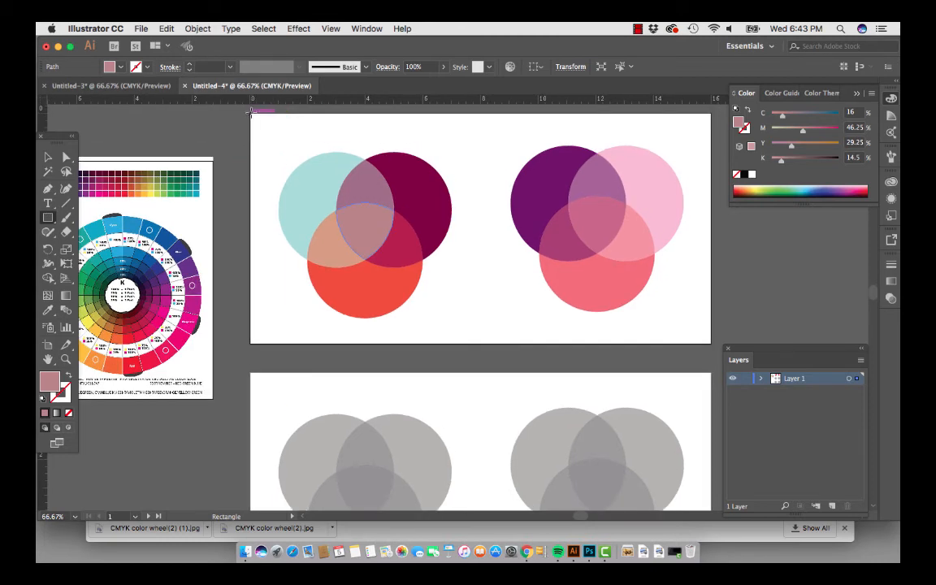
{"action": "left_click_drag", "start_coordinate": [250, 112], "coordinate": [711, 344]}
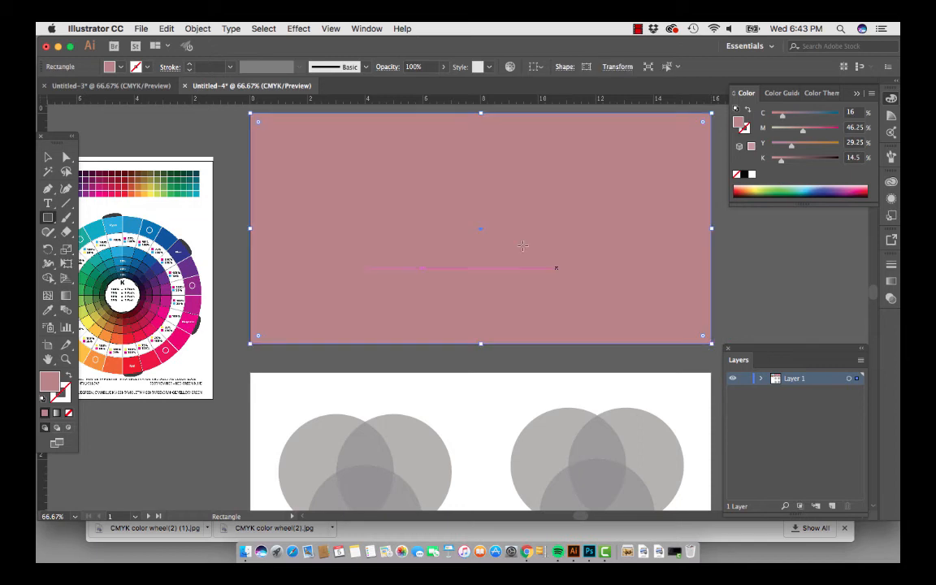
Step: Send the artboard-sized rectangle to the back, behind both circle diagrams
{"action": "left_click", "coordinate": [188, 28]}
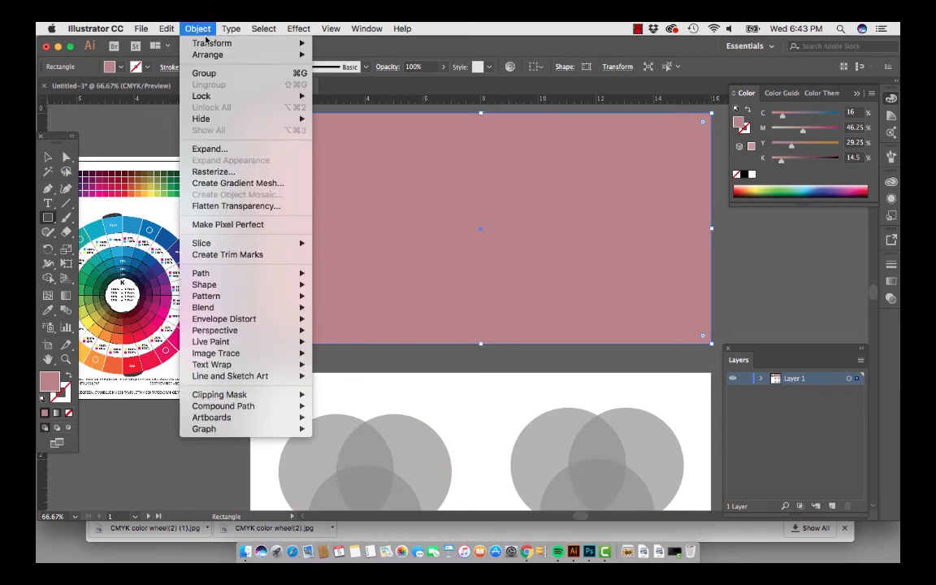
{"action": "mouse_move", "coordinate": [206, 57]}
{"action": "left_click", "coordinate": [341, 89]}
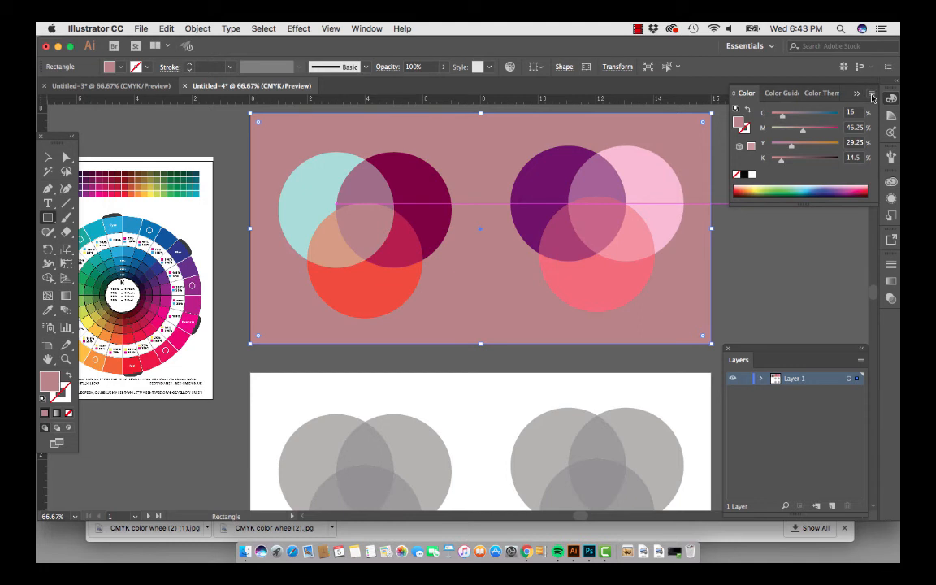
{"action": "left_click", "coordinate": [872, 95]}
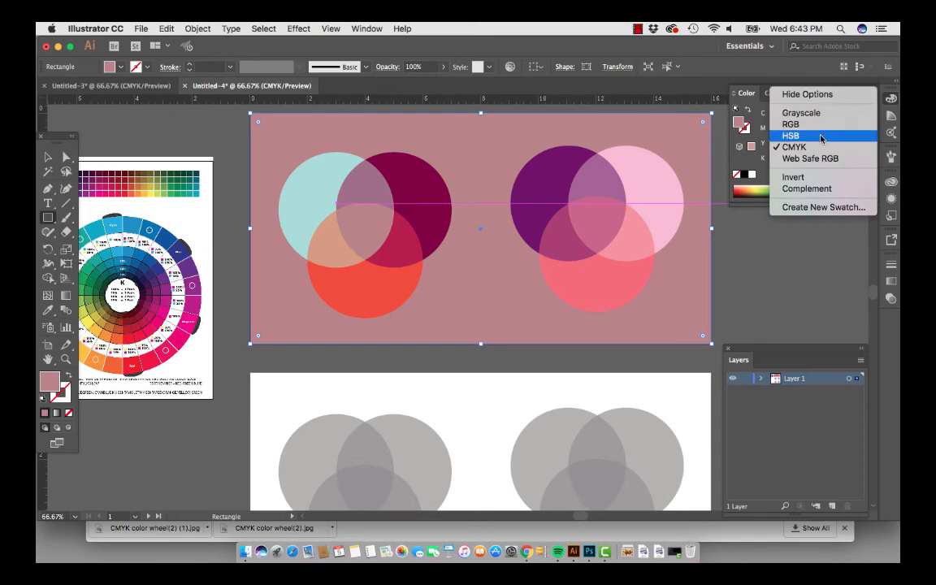
{"action": "left_click", "coordinate": [839, 98]}
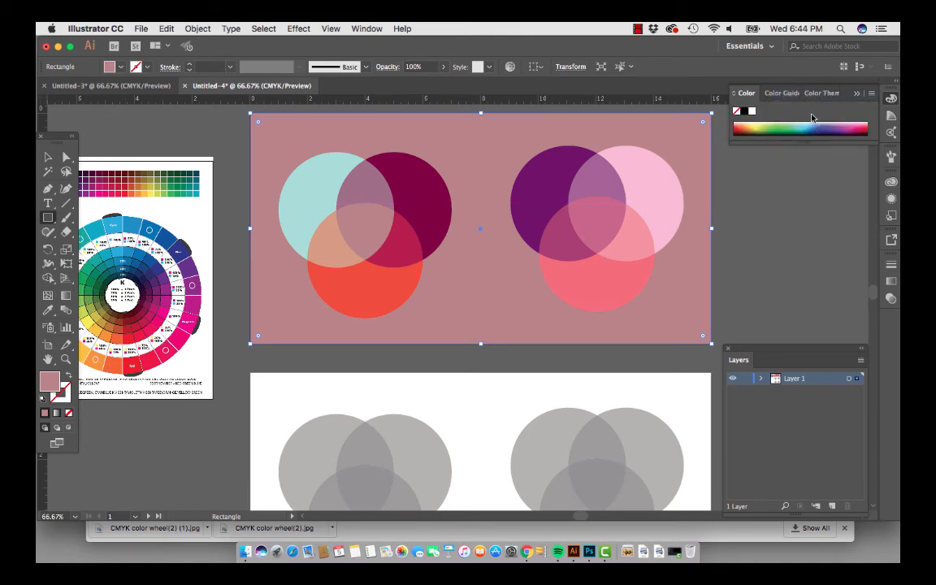
{"action": "left_click", "coordinate": [871, 97]}
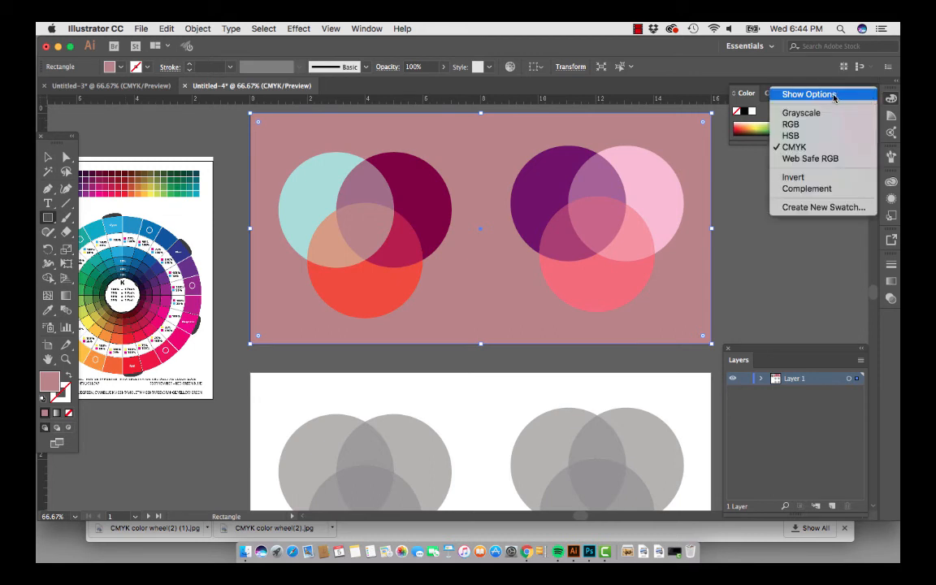
{"action": "left_click", "coordinate": [834, 97]}
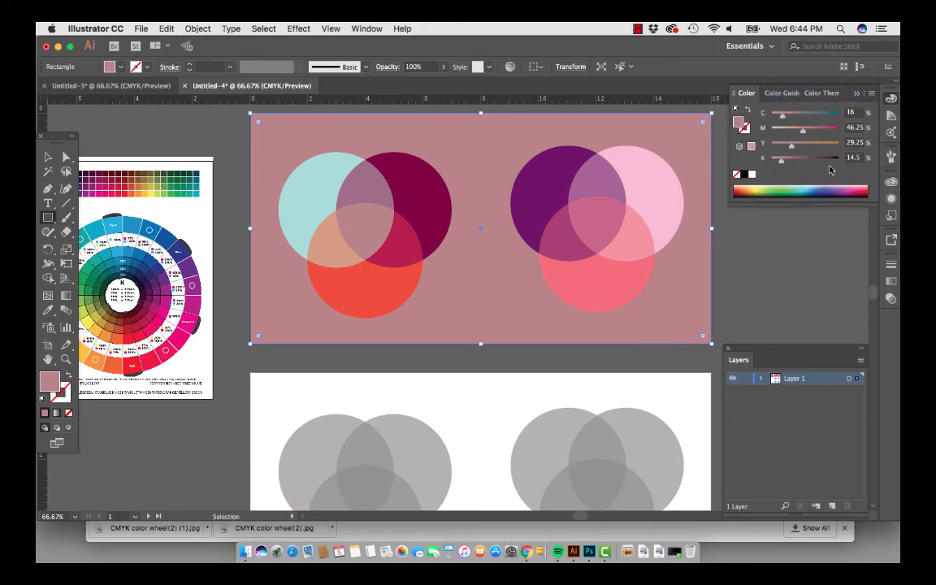
Step: Mute the background rectangle's fill in HSB mode to 14% saturation and 60% brightness, and clear the selection
{"action": "left_click", "coordinate": [870, 95]}
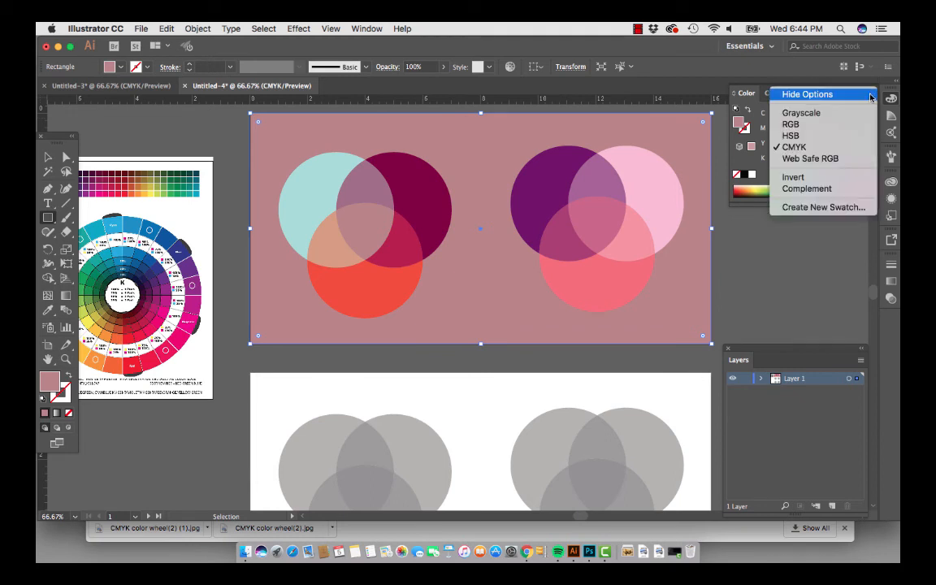
{"action": "left_click", "coordinate": [832, 135]}
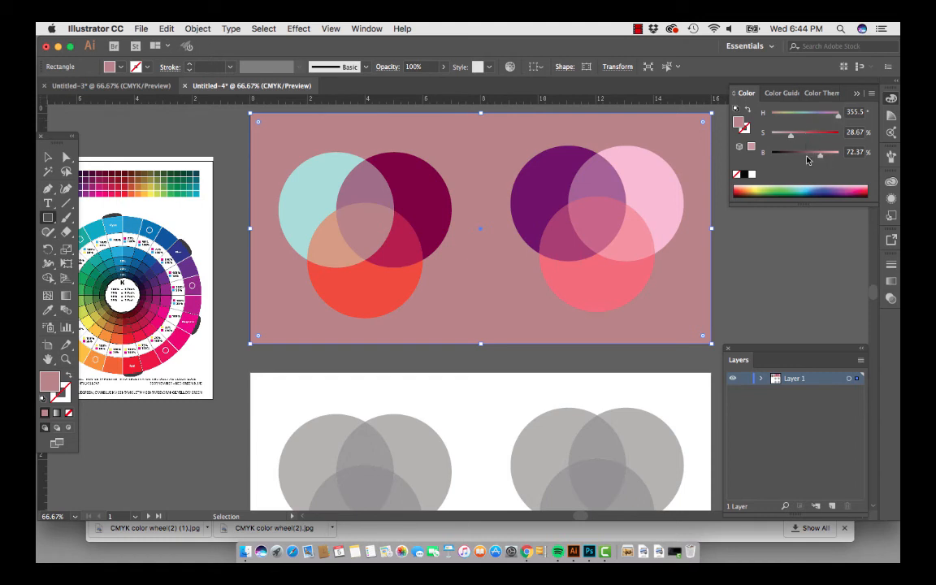
{"action": "key", "text": "m"}
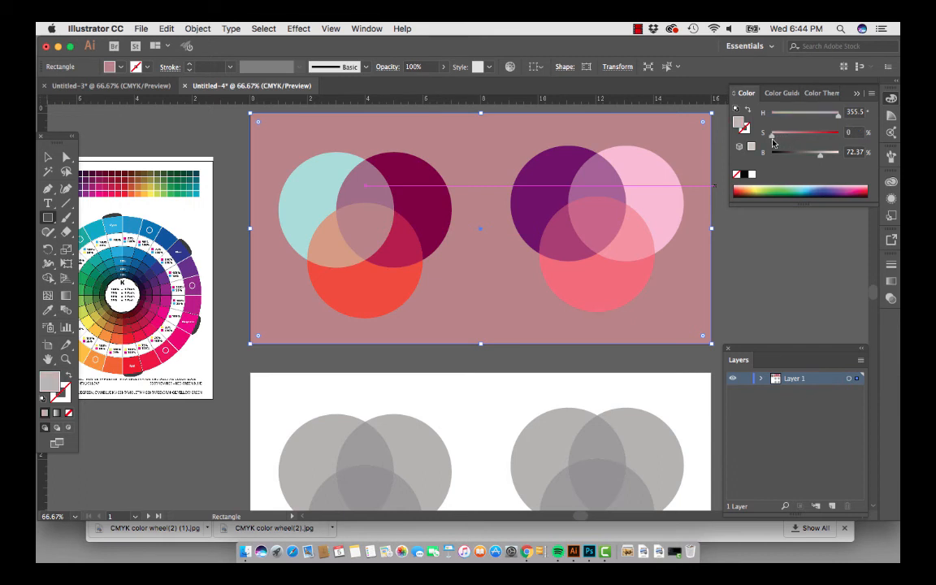
{"action": "left_click_drag", "start_coordinate": [793, 137], "coordinate": [772, 138]}
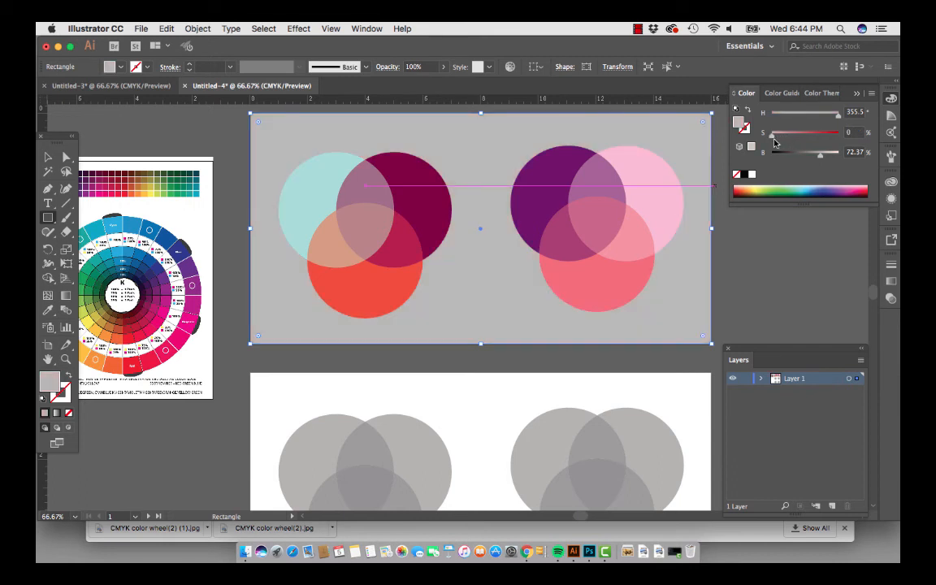
{"action": "left_click", "coordinate": [780, 138]}
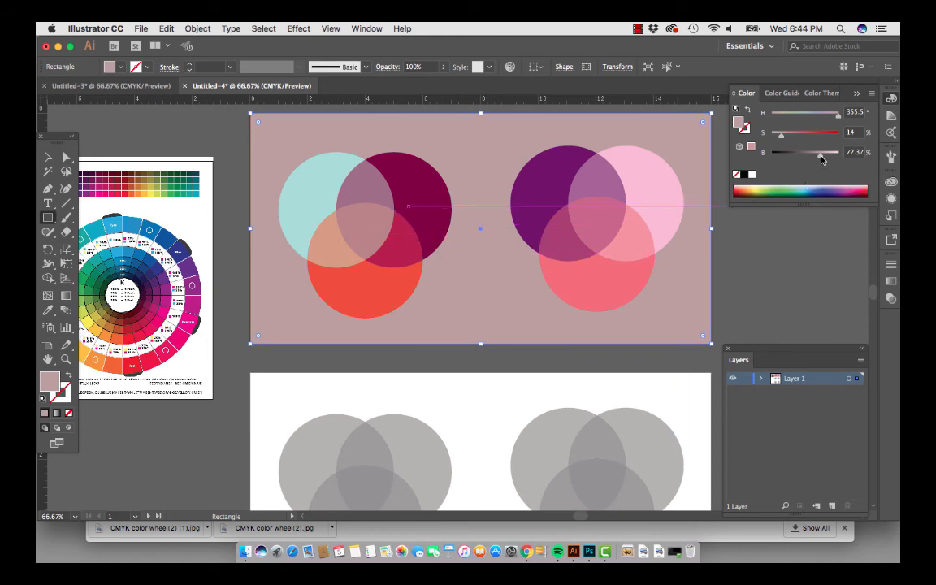
{"action": "left_click_drag", "start_coordinate": [821, 159], "coordinate": [813, 161]}
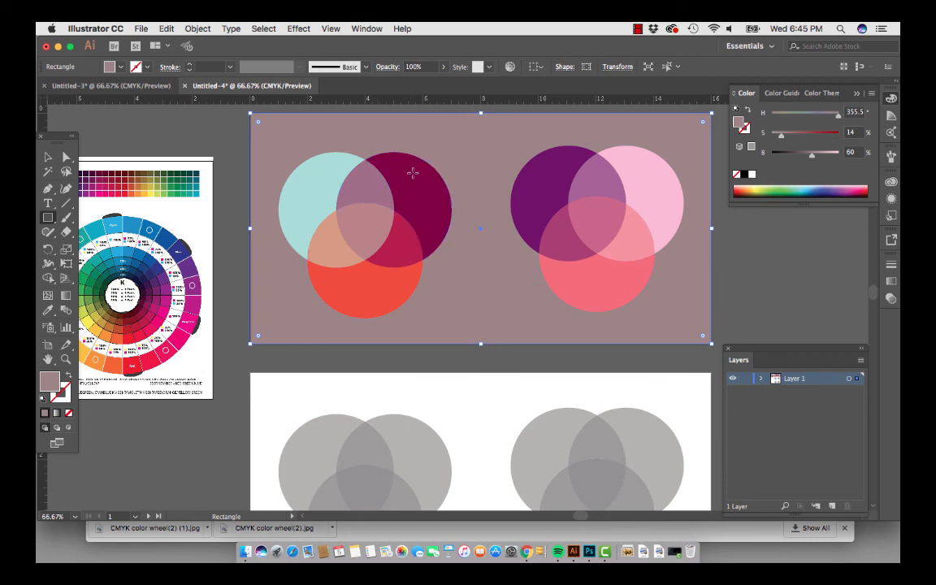
{"action": "left_click", "coordinate": [47, 157]}
{"action": "left_click", "coordinate": [108, 105]}
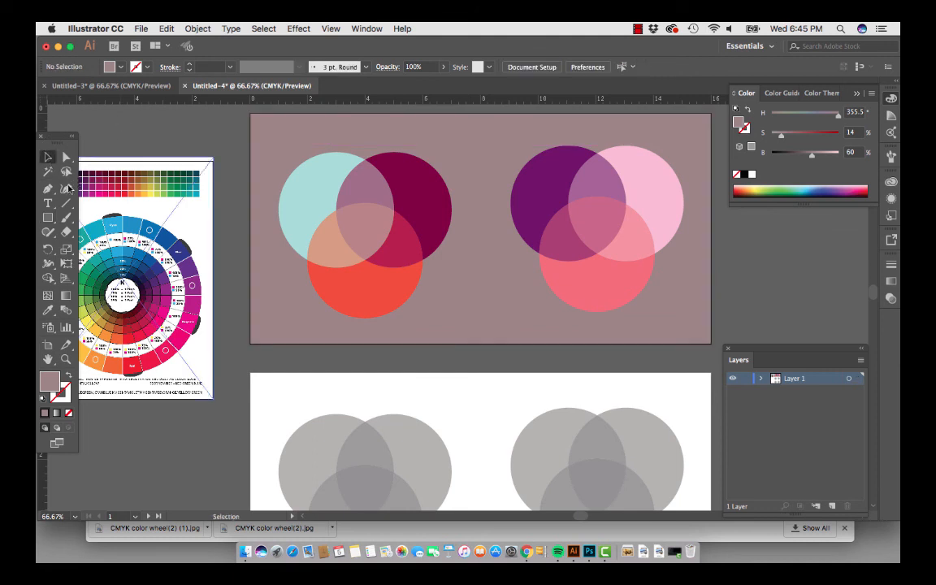
Step: Make the first artboard active and set it up for a Save for Web export with the JPEG High preset
{"action": "left_click", "coordinate": [48, 345]}
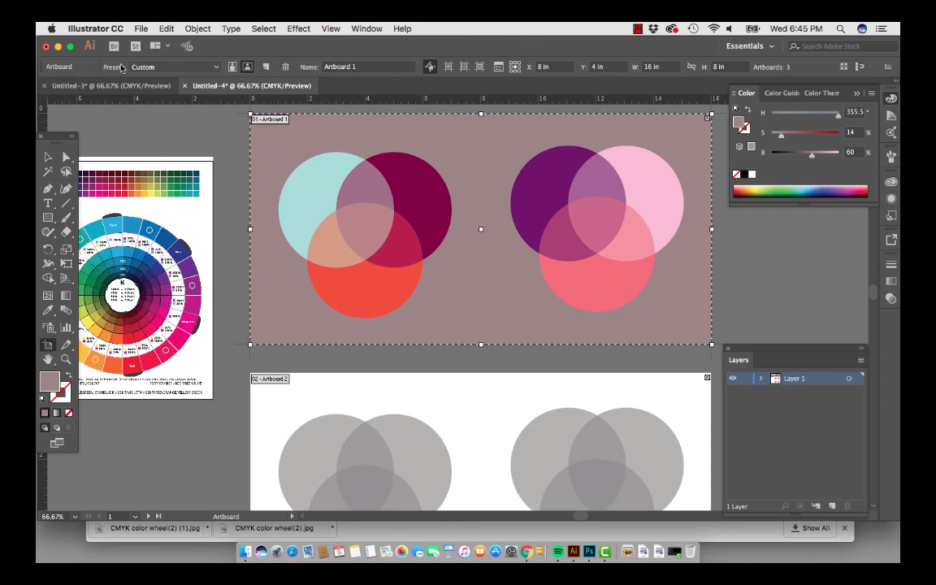
{"action": "left_click", "coordinate": [143, 30]}
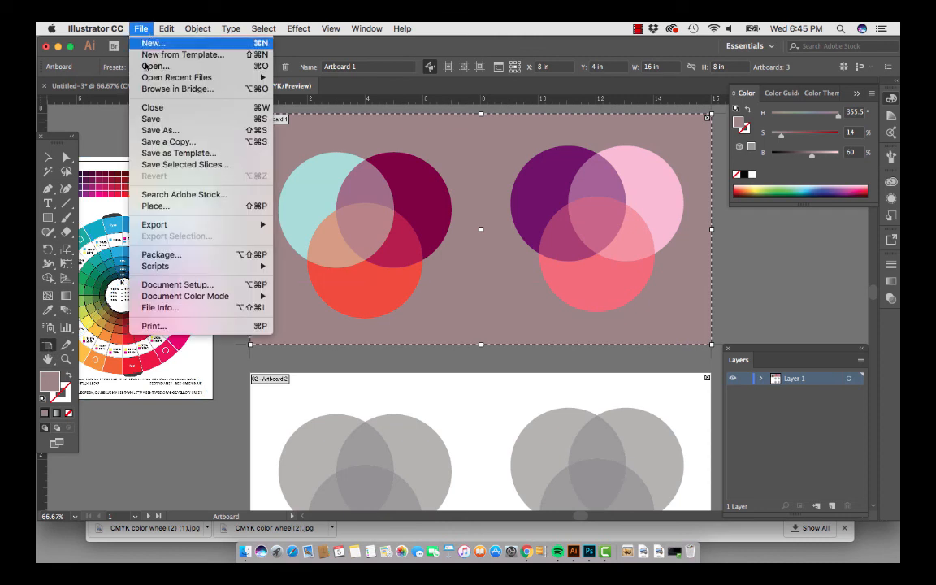
{"action": "mouse_move", "coordinate": [203, 224]}
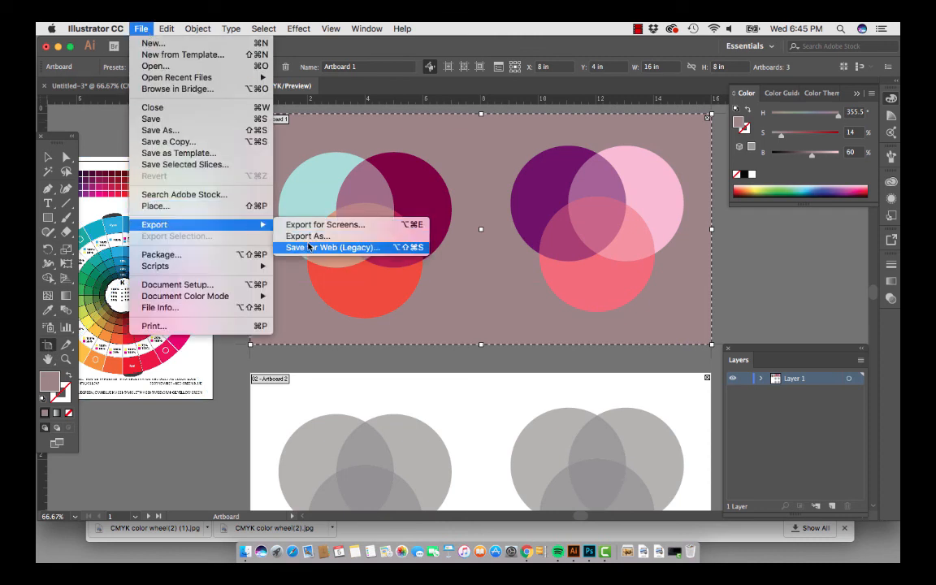
{"action": "left_click", "coordinate": [308, 247]}
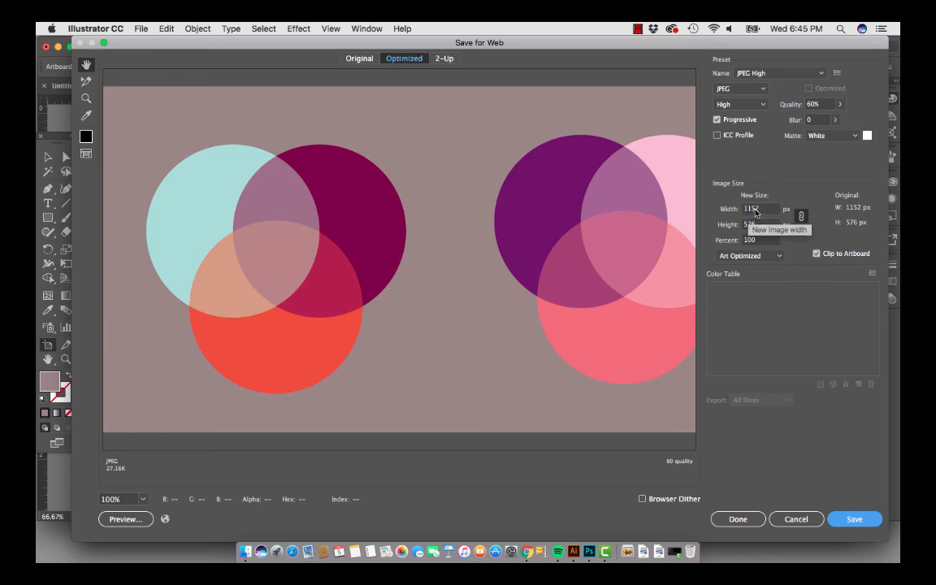
{"action": "left_click", "coordinate": [821, 77]}
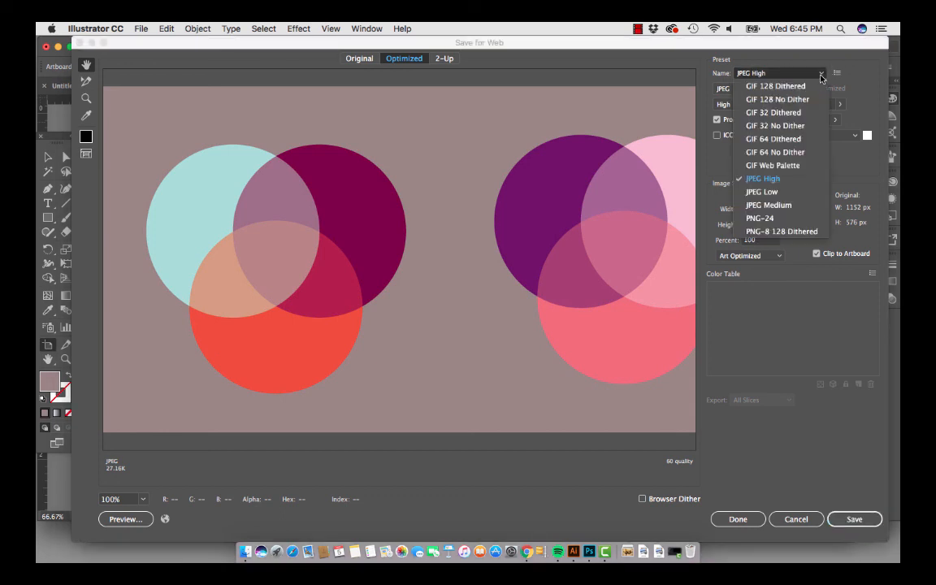
{"action": "left_click", "coordinate": [771, 183]}
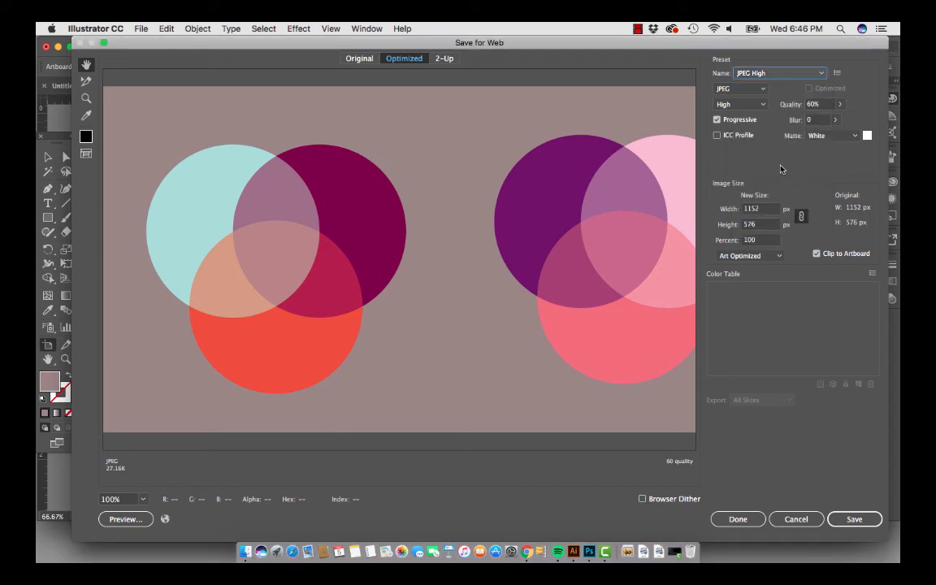
Step: Save the optimized image to the Desktop as "color pallette 1", images only
{"action": "left_click", "coordinate": [851, 523]}
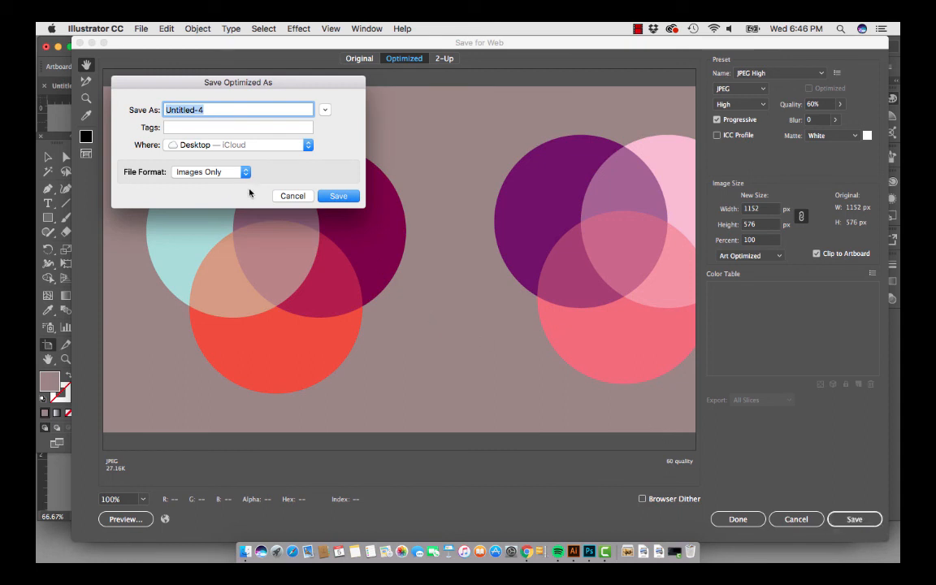
{"action": "type", "text": "color pallette 1"}
{"action": "left_click", "coordinate": [340, 196]}
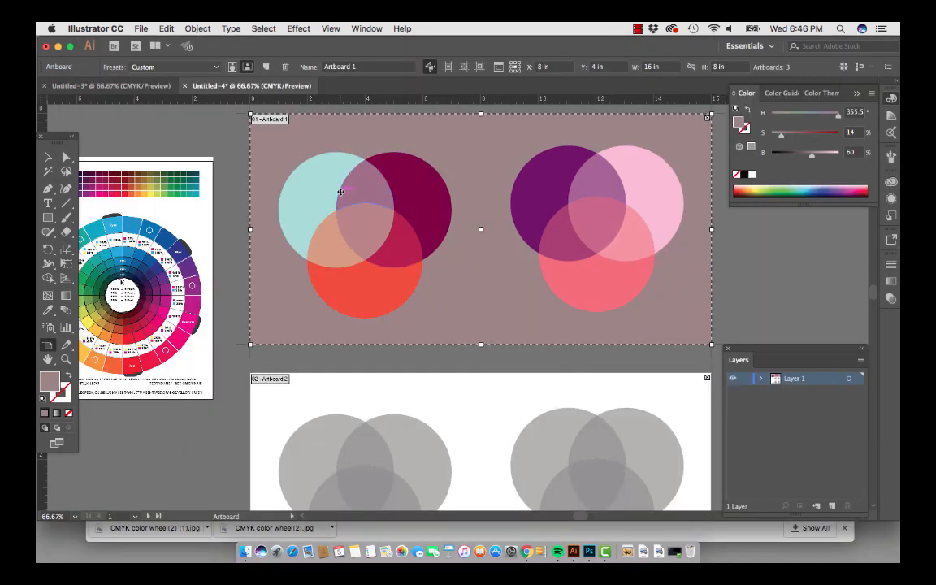